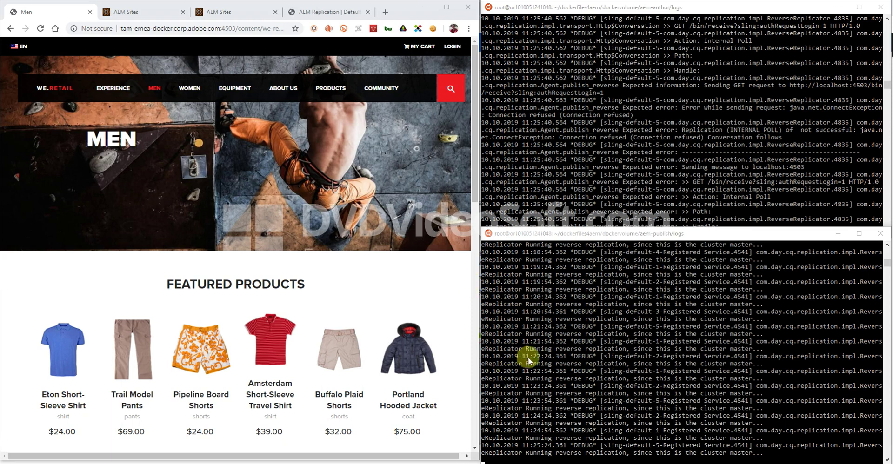
Step: Confirm the default publish agent's Triggers include On-/OffTime reached, then return to the Men page
{"action": "left_click", "coordinate": [298, 12]}
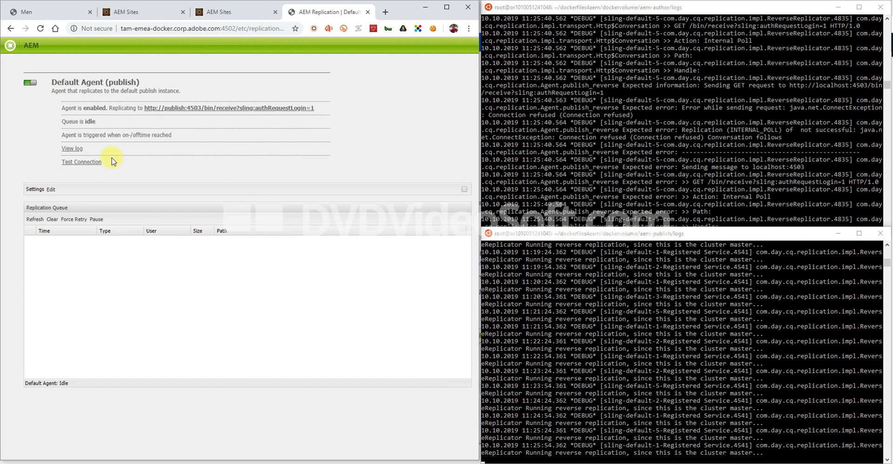
{"action": "left_click", "coordinate": [50, 190]}
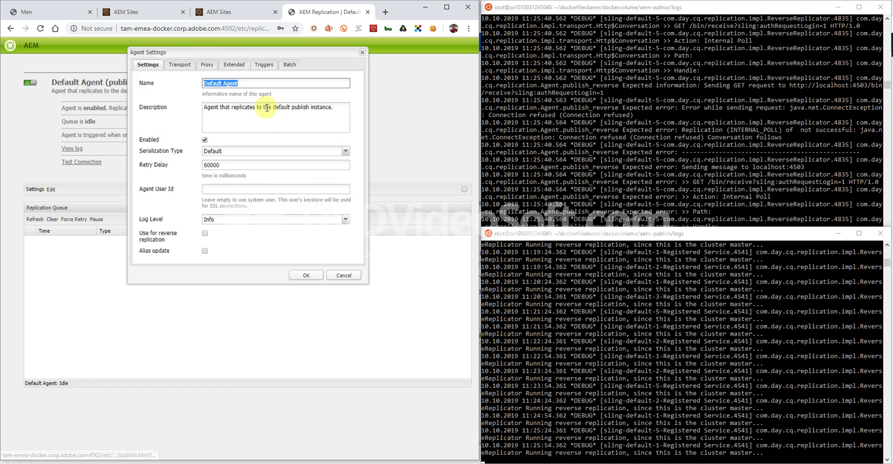
{"action": "left_click", "coordinate": [263, 66]}
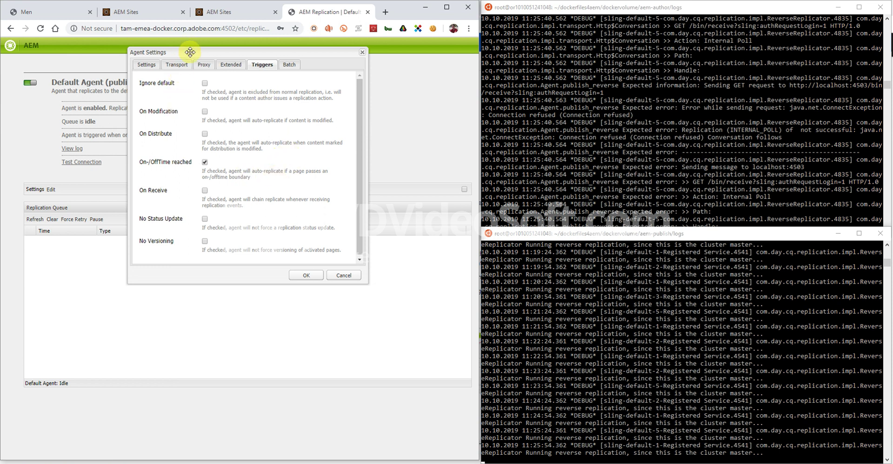
{"action": "left_click_drag", "start_coordinate": [192, 52], "coordinate": [278, 61]}
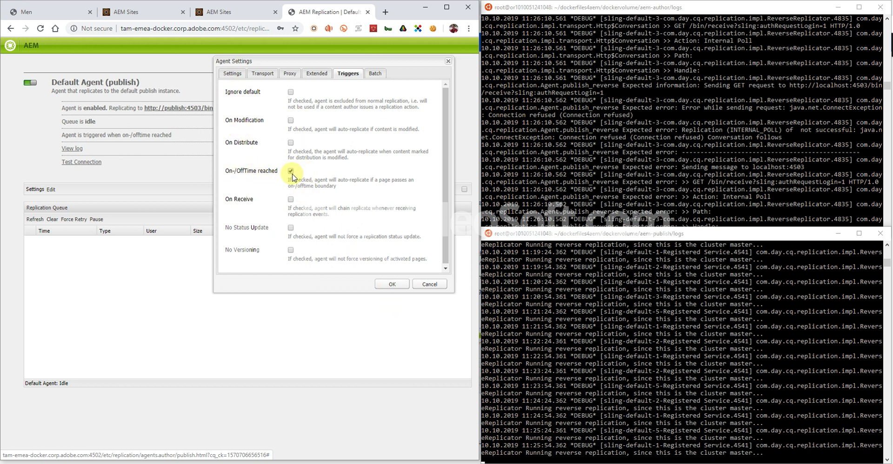
{"action": "left_click", "coordinate": [53, 17]}
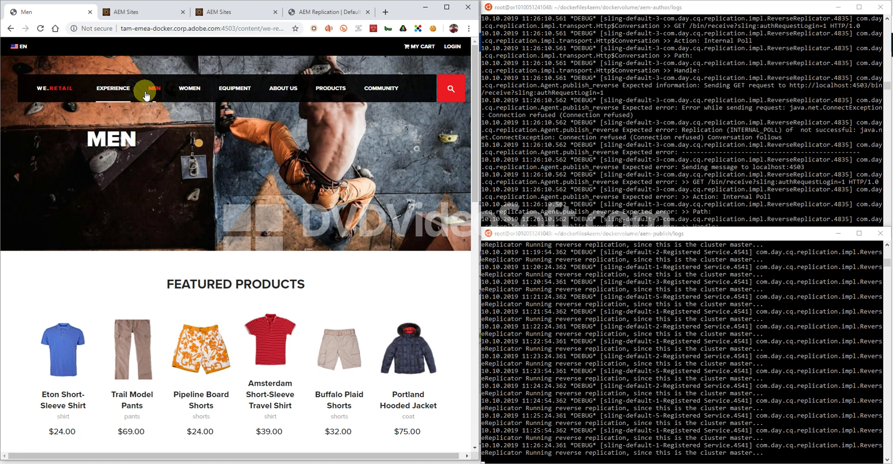
Step: Unpublish the Men page from the Sites console using Manage Publication
{"action": "left_click_drag", "start_coordinate": [225, 29], "coordinate": [322, 30]}
{"action": "left_click", "coordinate": [130, 14]}
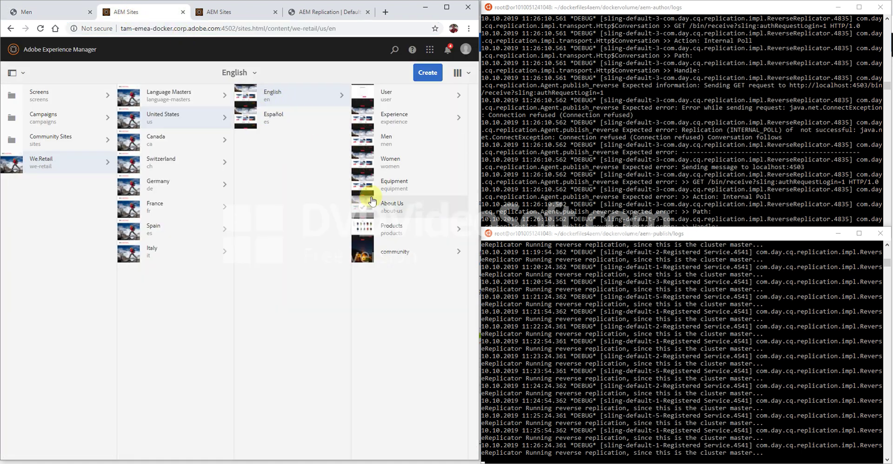
{"action": "left_click", "coordinate": [372, 141]}
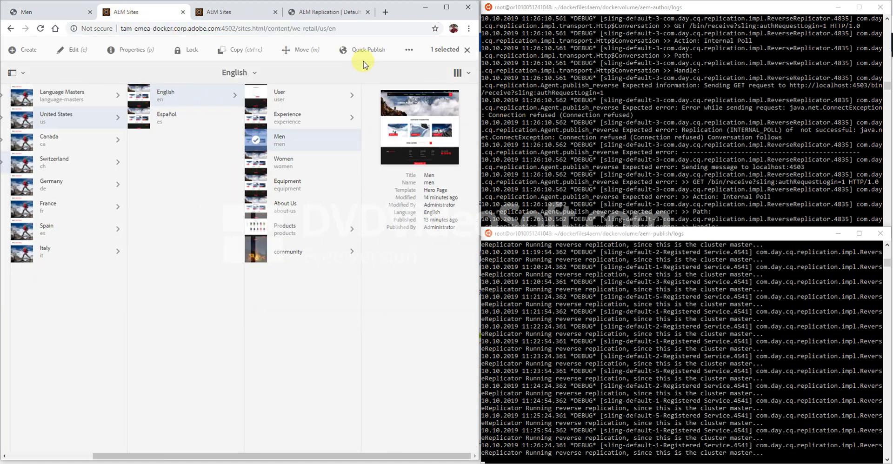
{"action": "left_click", "coordinate": [406, 52]}
{"action": "left_click", "coordinate": [439, 71]}
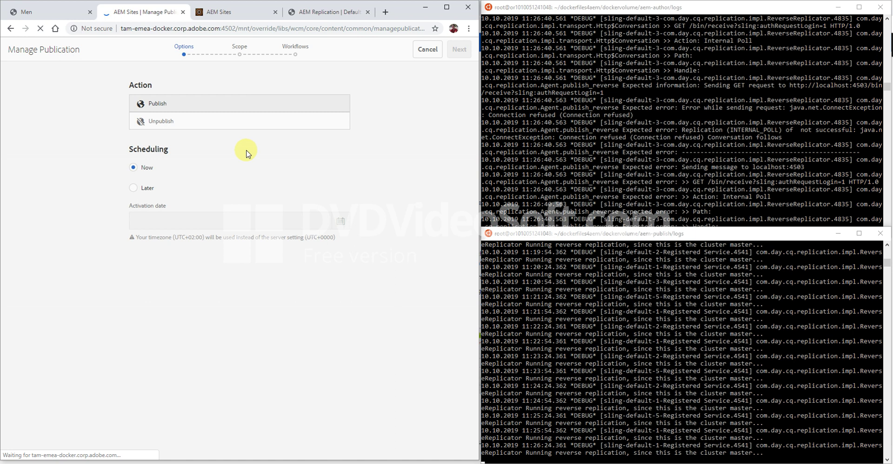
{"action": "left_click", "coordinate": [248, 122]}
{"action": "left_click", "coordinate": [459, 49]}
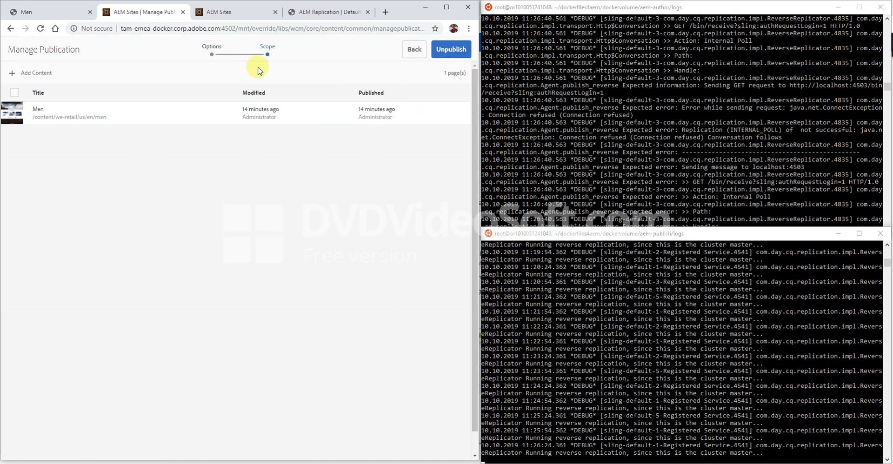
{"action": "left_click", "coordinate": [437, 47]}
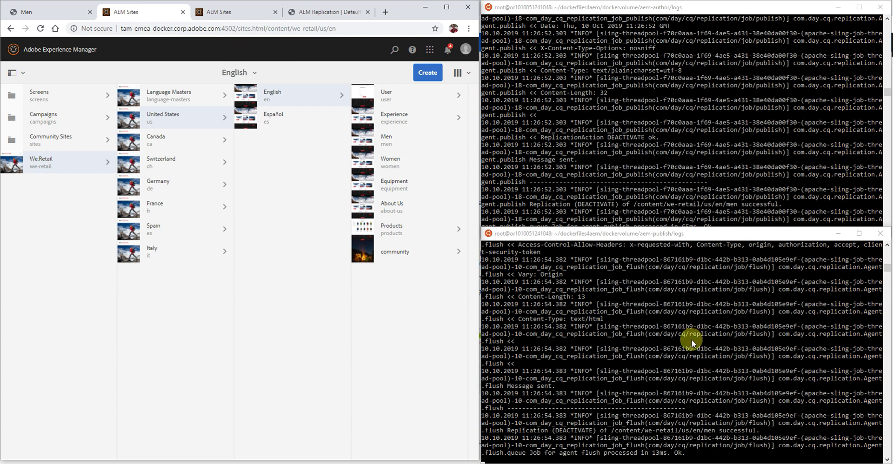
Step: Reload the published Men page to see the 404 error, then reselect Men in Sites
{"action": "left_click", "coordinate": [39, 12]}
{"action": "left_click", "coordinate": [41, 29]}
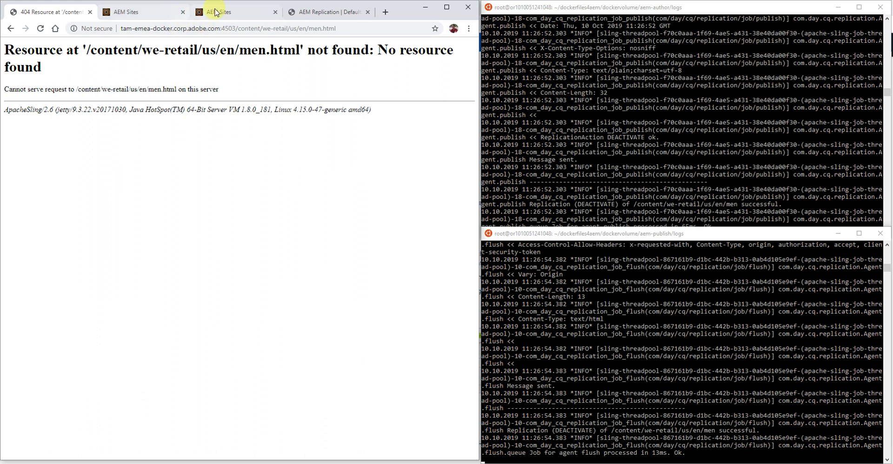
{"action": "left_click", "coordinate": [196, 15]}
{"action": "left_click", "coordinate": [155, 11]}
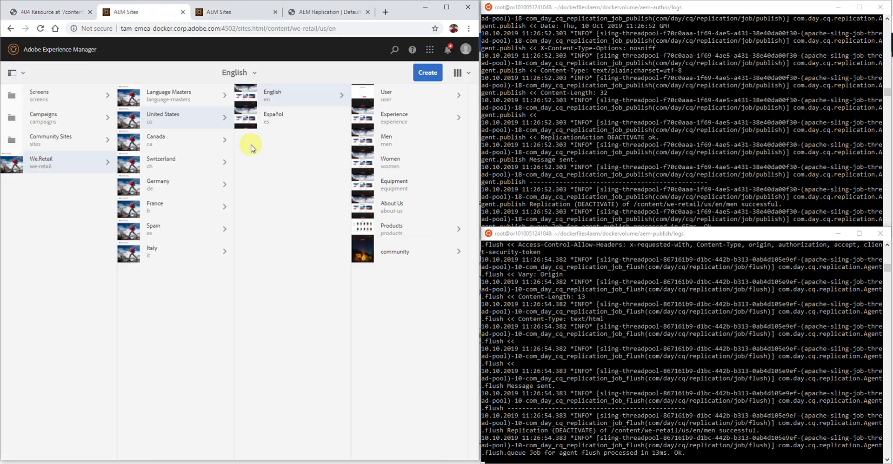
{"action": "left_click", "coordinate": [360, 150]}
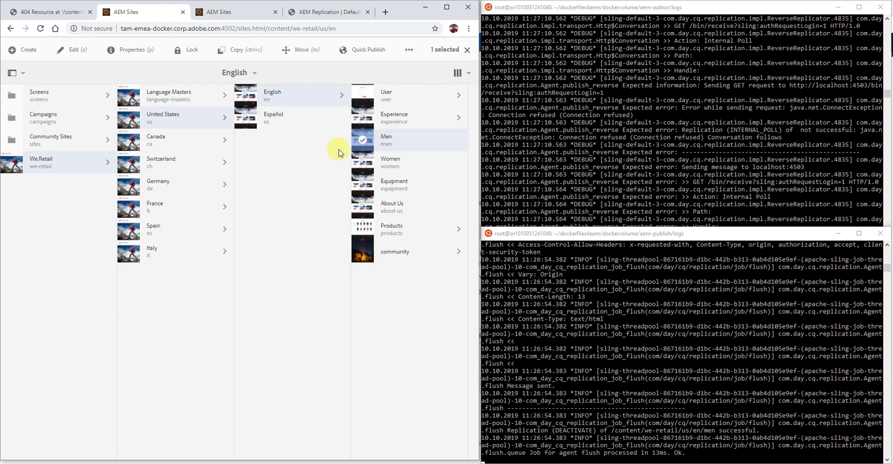
Step: Set the Men page's On Time to October 10, 2019, 01:28 pm
{"action": "left_click", "coordinate": [118, 52]}
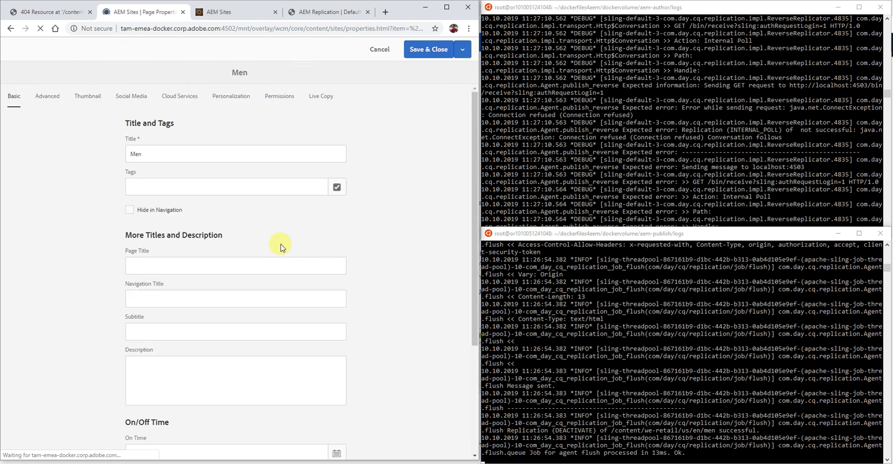
{"action": "scroll", "coordinate": [299, 291], "scroll_direction": "down", "scroll_amount": 3}
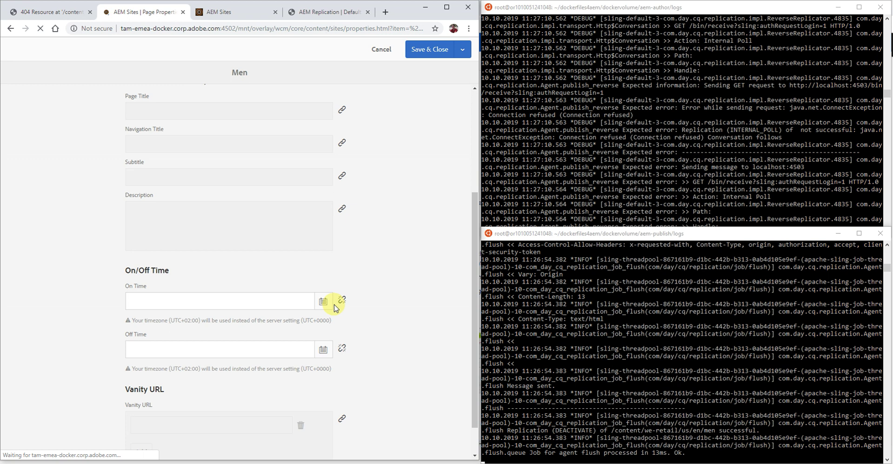
{"action": "left_click", "coordinate": [323, 302]}
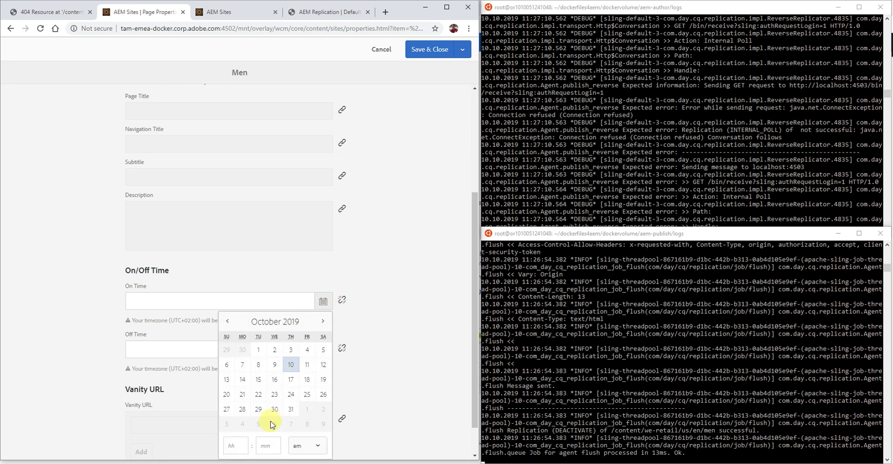
{"action": "left_click", "coordinate": [235, 445]}
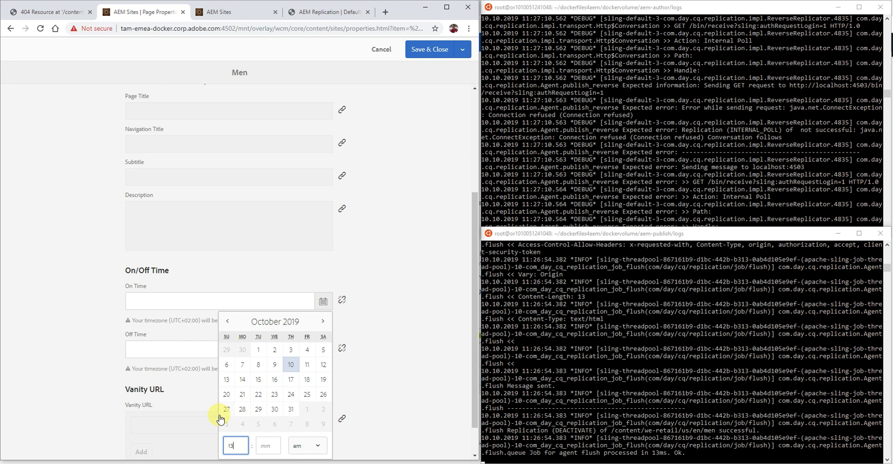
{"action": "key", "text": "Tab"}
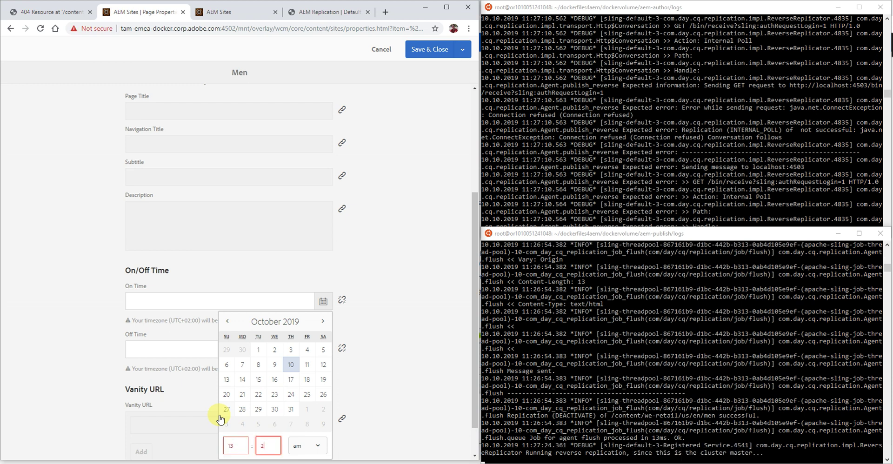
{"action": "left_click", "coordinate": [298, 446]}
{"action": "left_click", "coordinate": [308, 433]}
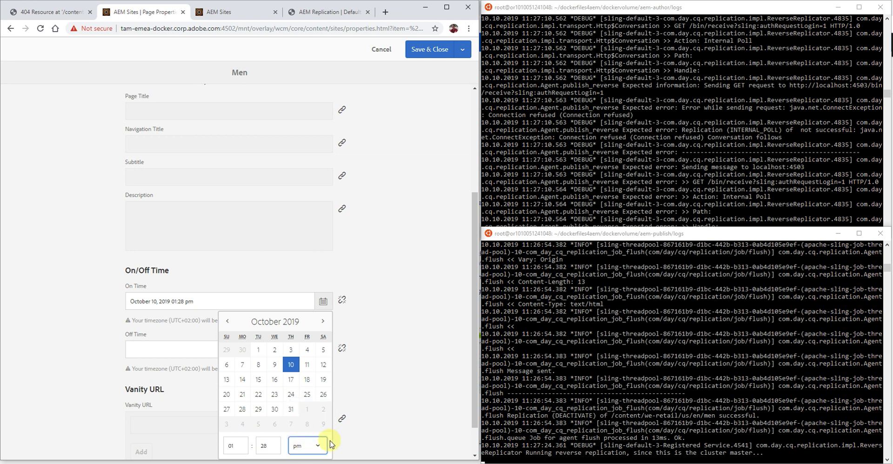
{"action": "left_click", "coordinate": [394, 443]}
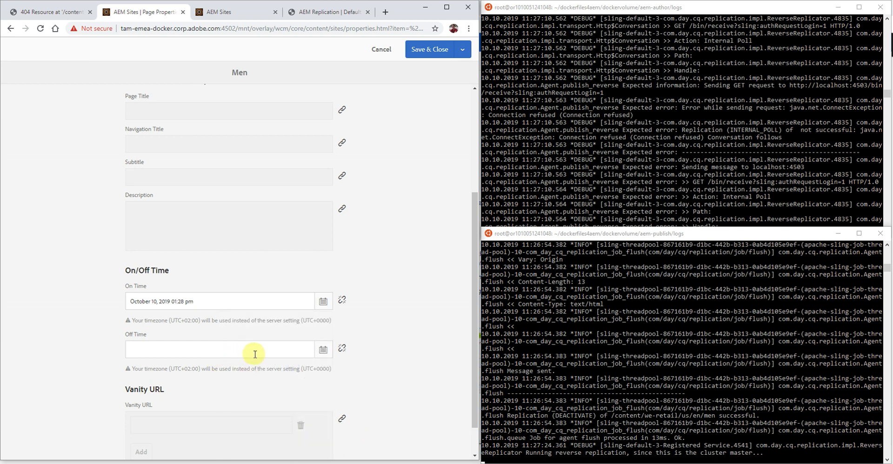
Step: Set the Off Time to 13:29 (01:29 pm) and save the page properties
{"action": "left_click", "coordinate": [323, 354]}
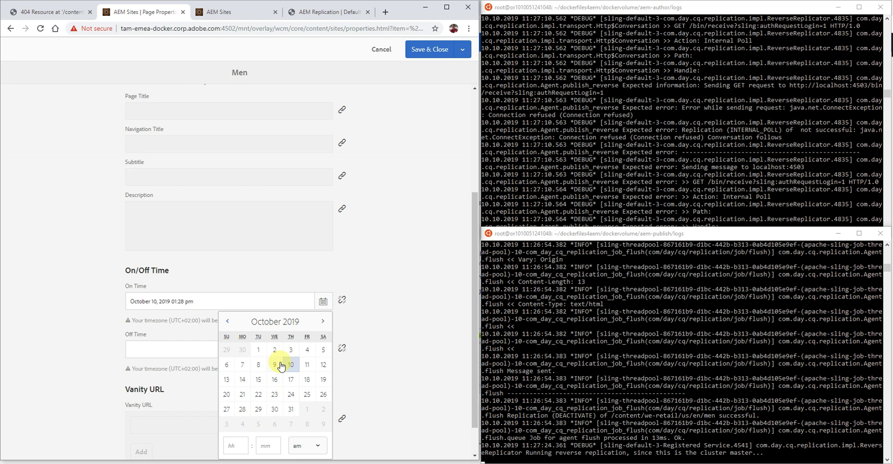
{"action": "left_click", "coordinate": [234, 445]}
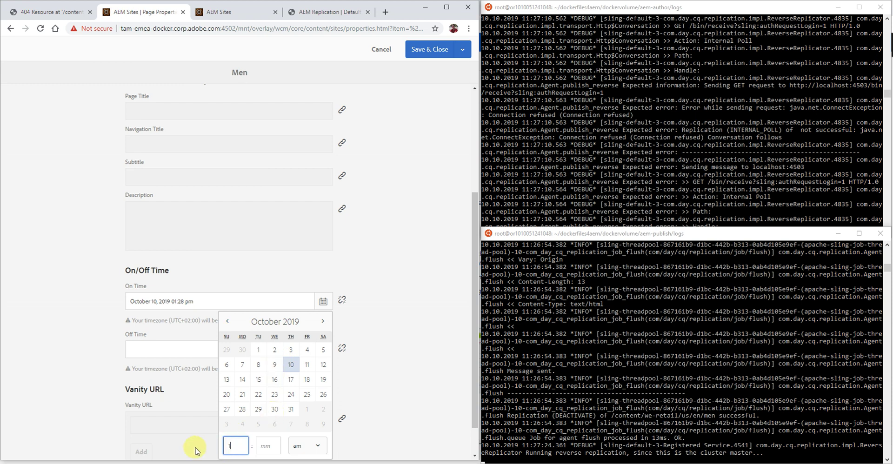
{"action": "type", "text": "13"}
{"action": "key", "text": "Tab"}
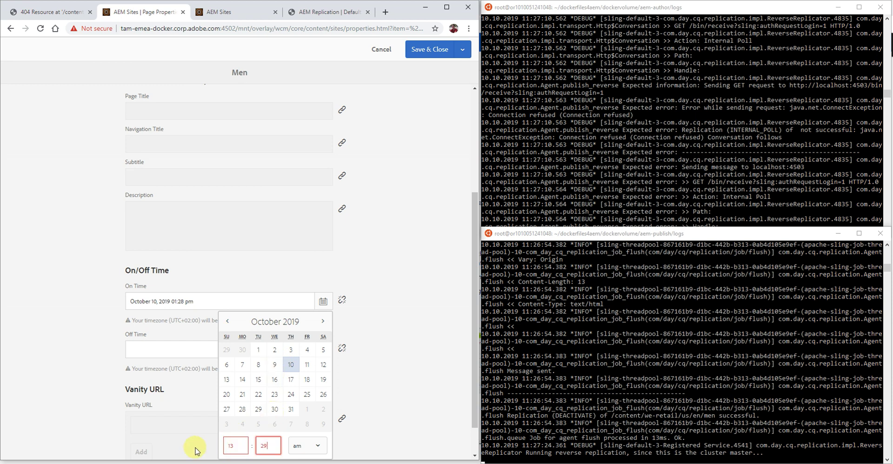
{"action": "left_click", "coordinate": [370, 422]}
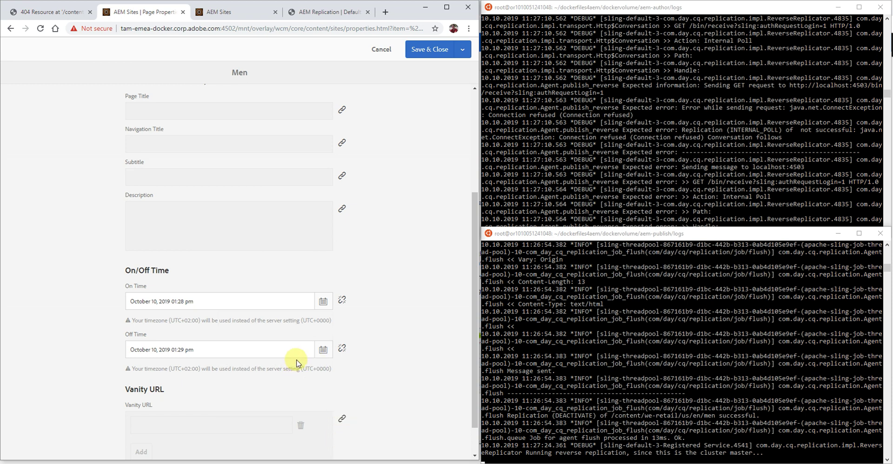
{"action": "left_click", "coordinate": [433, 49]}
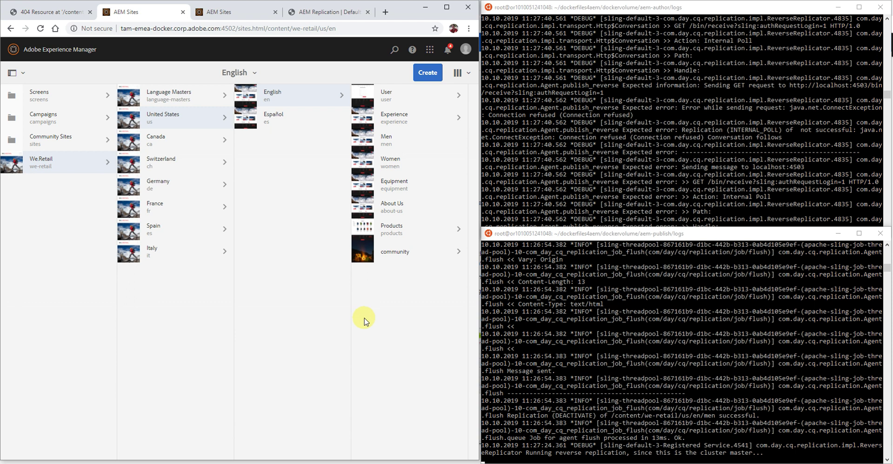
Step: Check the system clock has passed 13:28, then reload the published Men page, still 404
{"action": "mouse_move", "coordinate": [847, 461]}
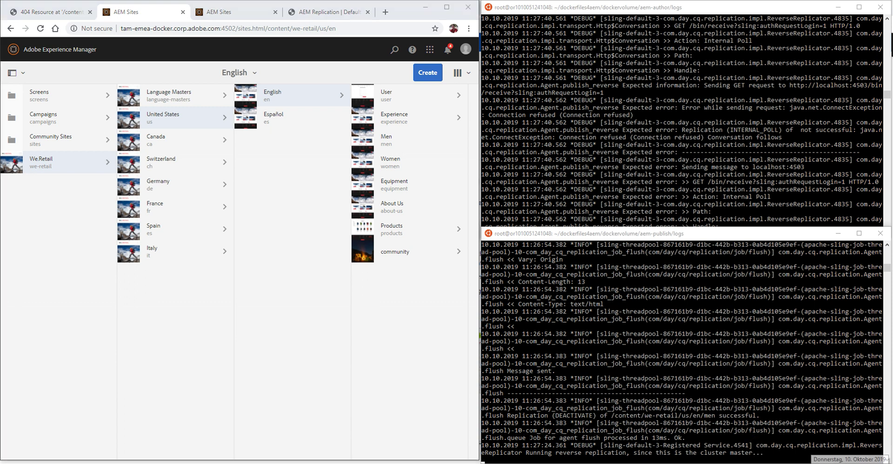
{"action": "left_click", "coordinate": [846, 463]}
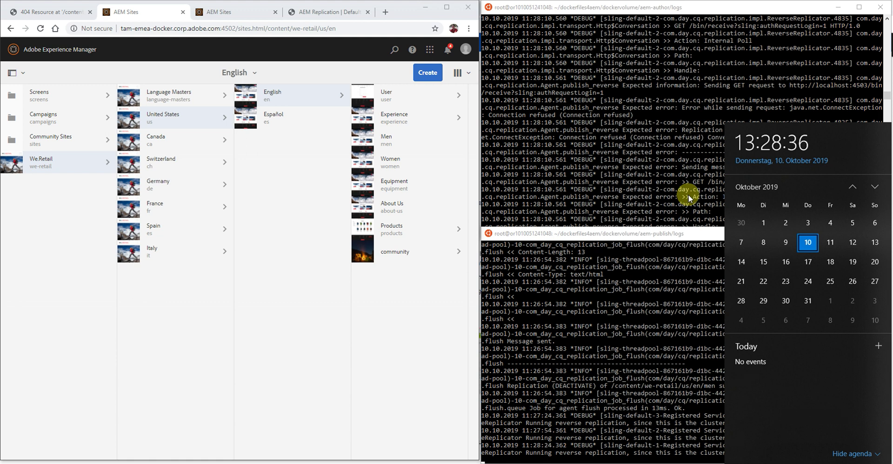
{"action": "left_click", "coordinate": [52, 13]}
{"action": "left_click", "coordinate": [41, 30]}
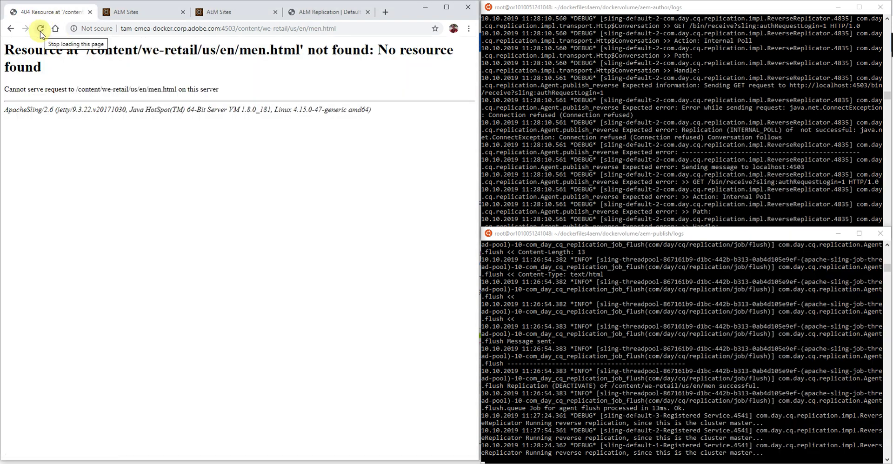
Step: Reload the published Men page, which now loads with its featured products
{"action": "left_click", "coordinate": [230, 20]}
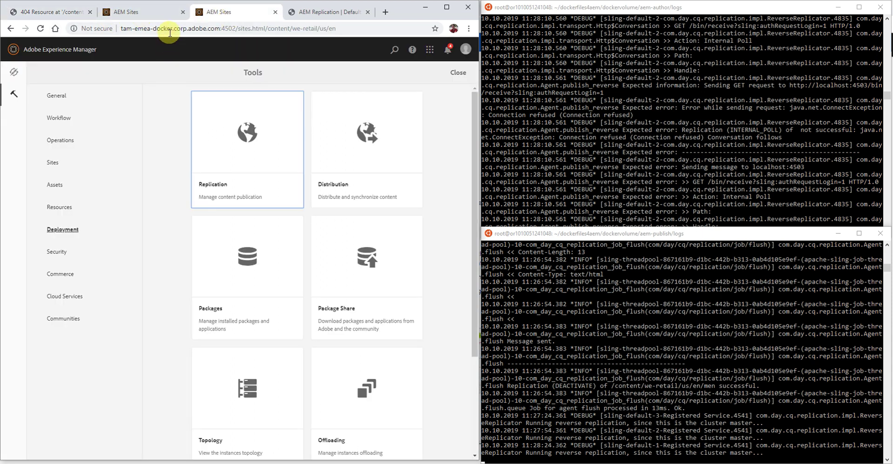
{"action": "left_click", "coordinate": [173, 13]}
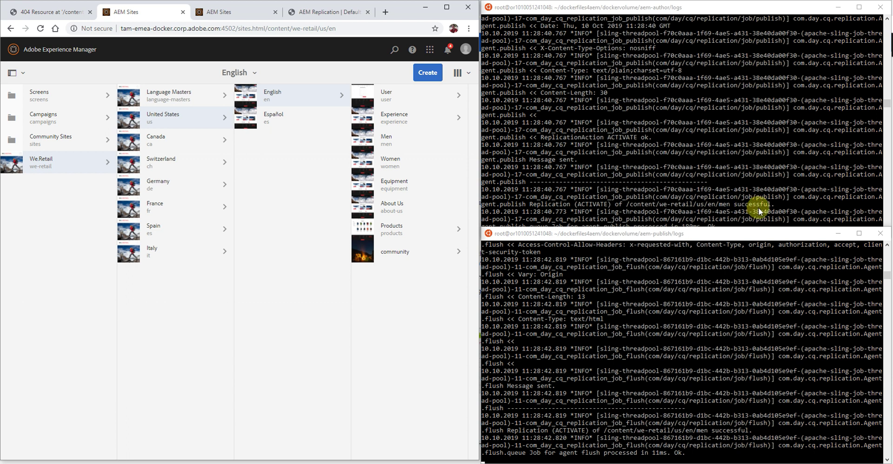
{"action": "left_click", "coordinate": [52, 12]}
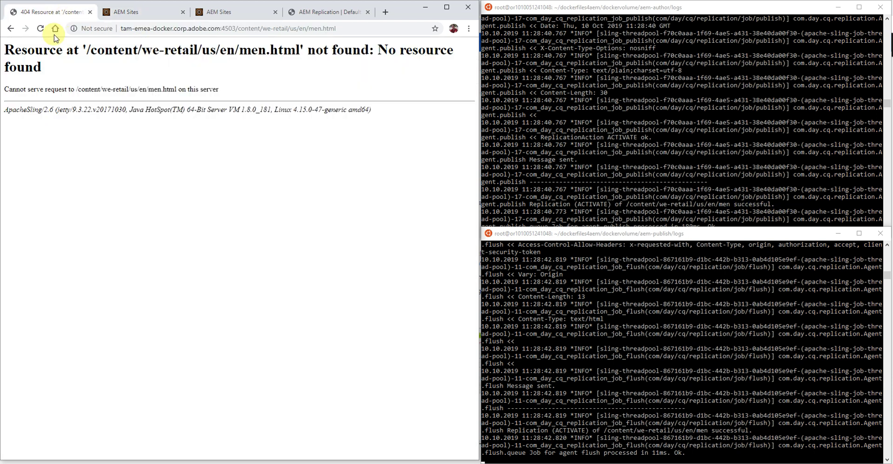
{"action": "left_click", "coordinate": [41, 29]}
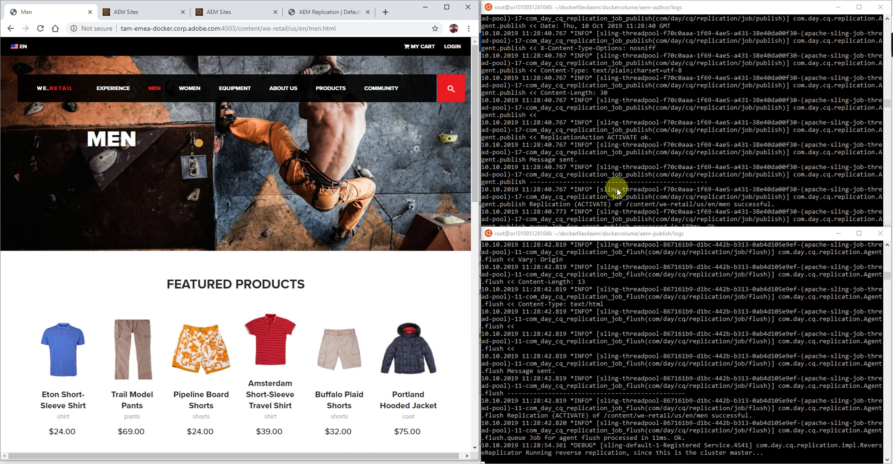
{"action": "left_click", "coordinate": [225, 14]}
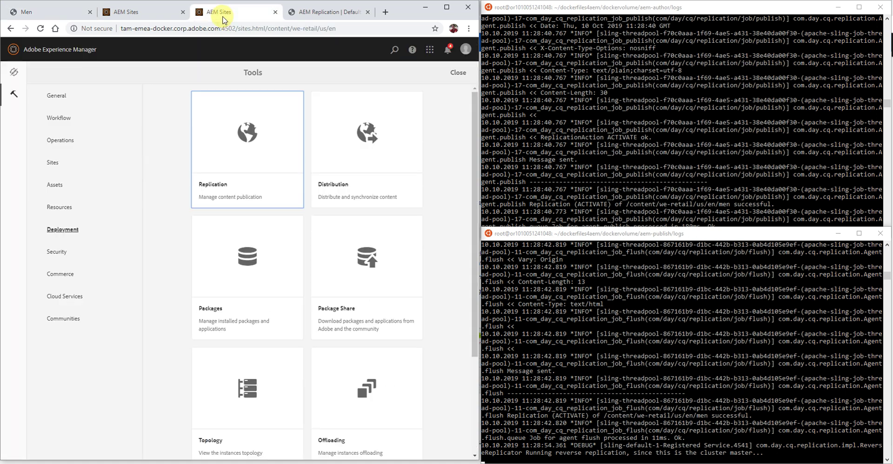
Step: Reopen the Men page's properties to see On Time 01:28 pm and Off Time 01:29 pm, then cancel
{"action": "left_click", "coordinate": [153, 15]}
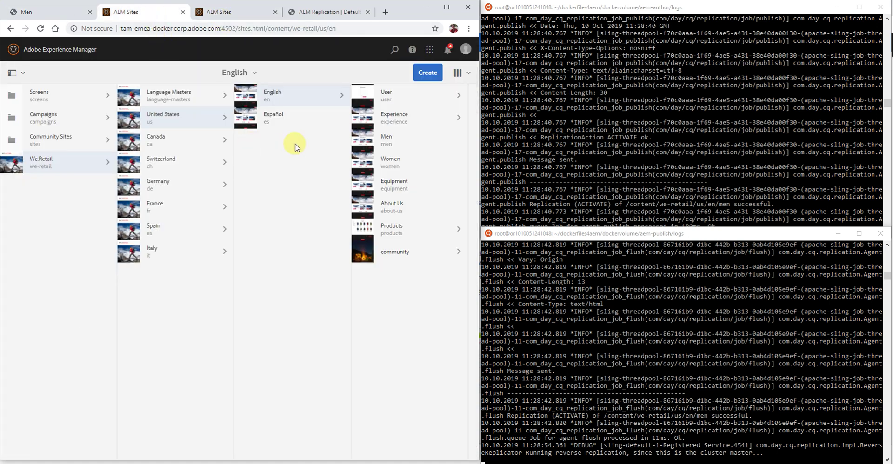
{"action": "left_click", "coordinate": [363, 140]}
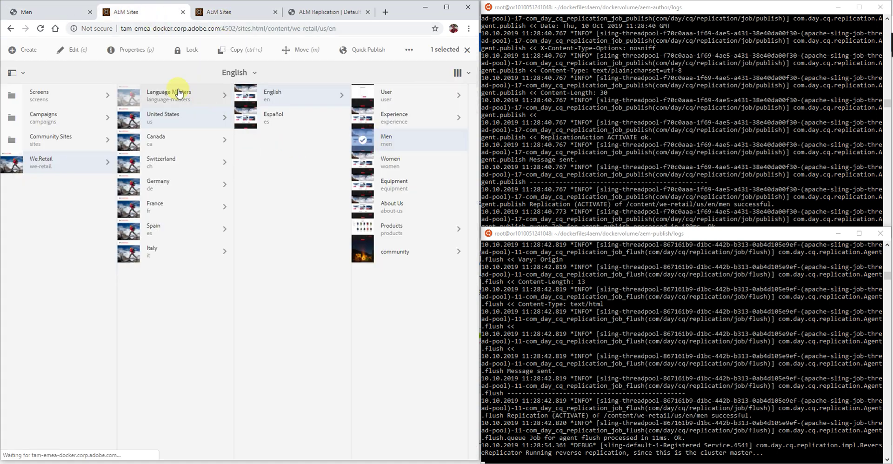
{"action": "left_click", "coordinate": [125, 51]}
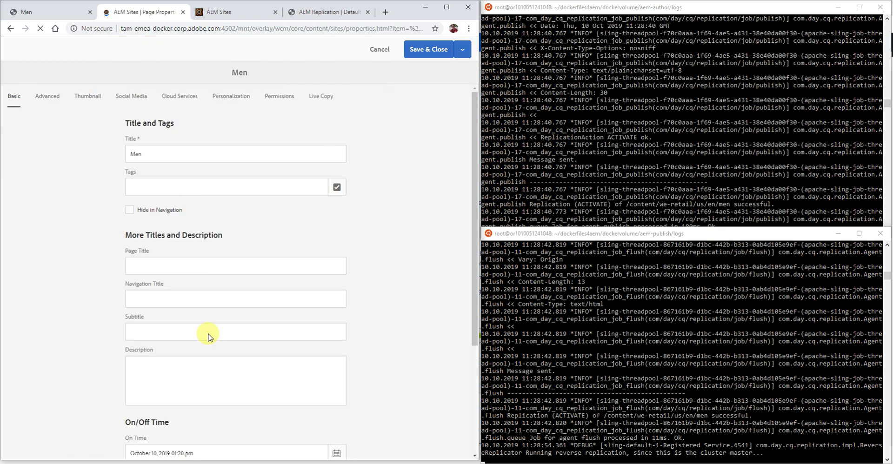
{"action": "scroll", "coordinate": [243, 379], "scroll_direction": "down", "scroll_amount": 4}
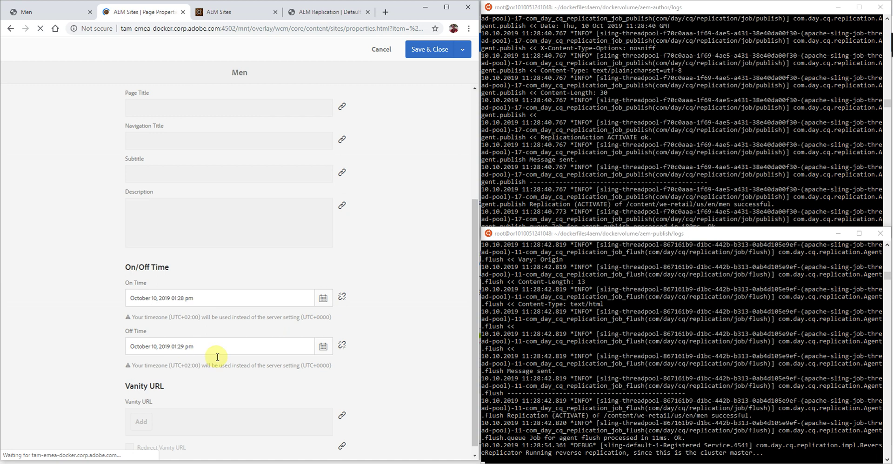
{"action": "left_click", "coordinate": [381, 50]}
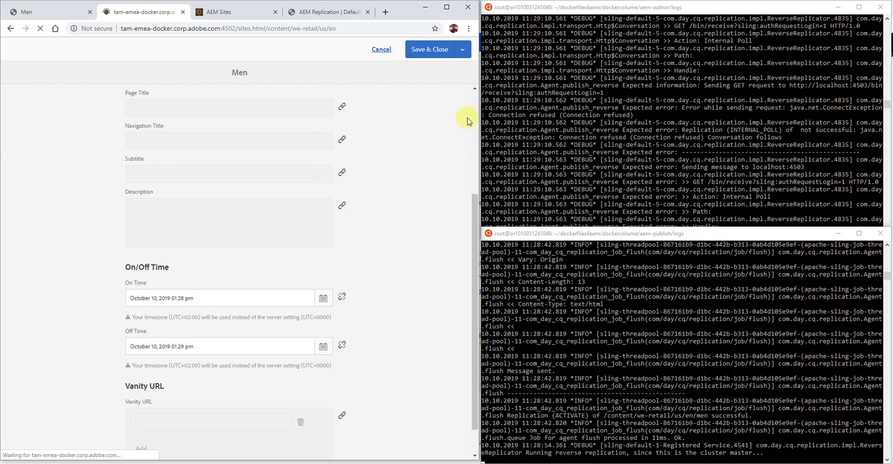
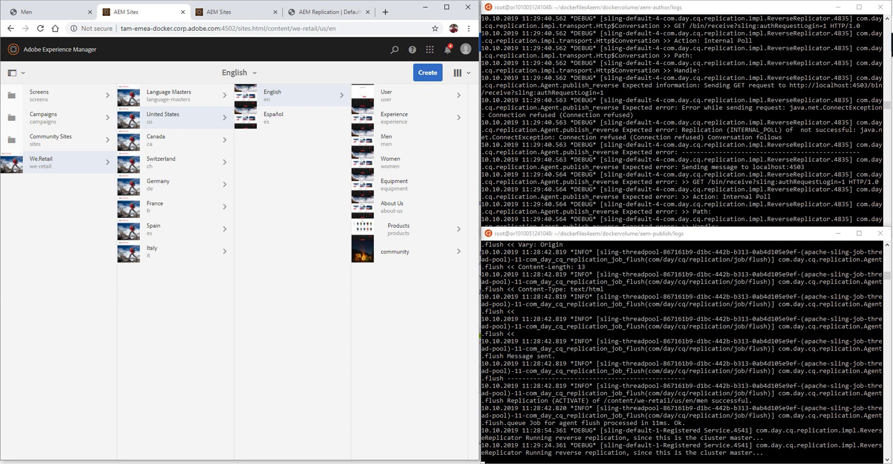
Step: Check the clock and author log, then reload the publish Men page to confirm its 404
{"action": "key", "text": "super+alt+d"}
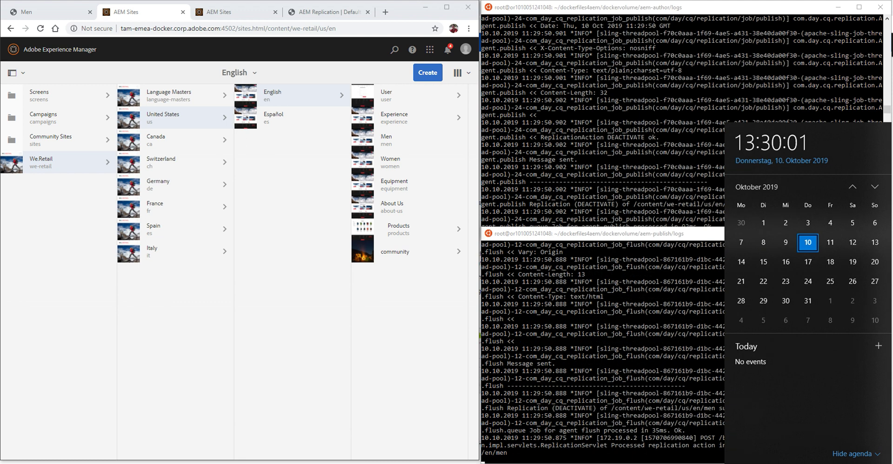
{"action": "left_click", "coordinate": [563, 198]}
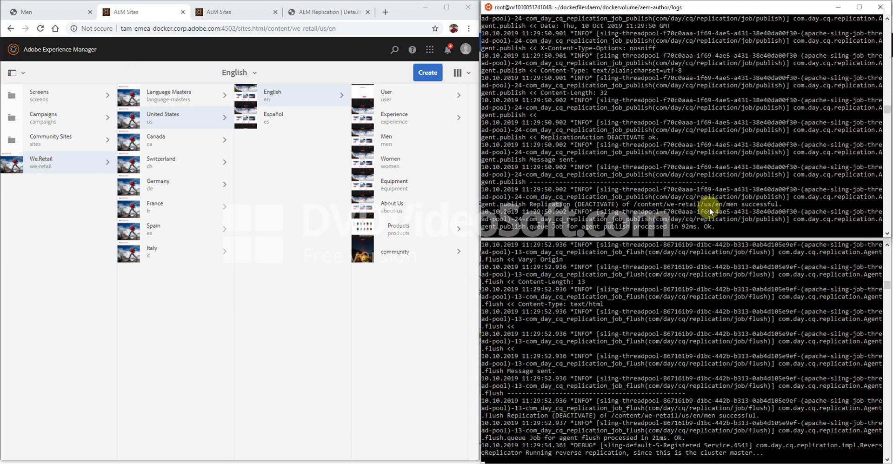
{"action": "left_click", "coordinate": [41, 29]}
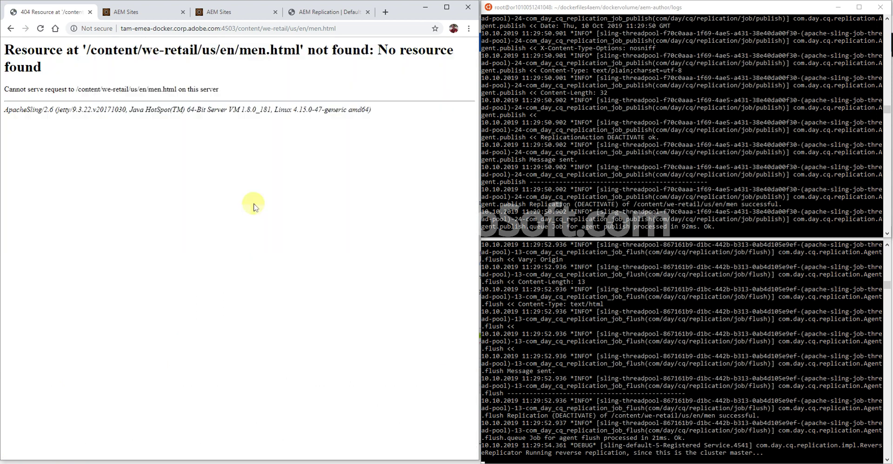
{"action": "left_click", "coordinate": [219, 14]}
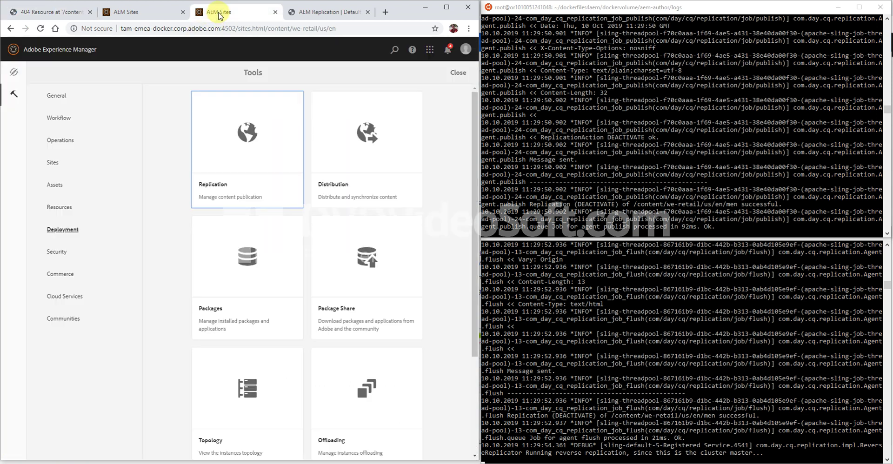
{"action": "left_click", "coordinate": [125, 13]}
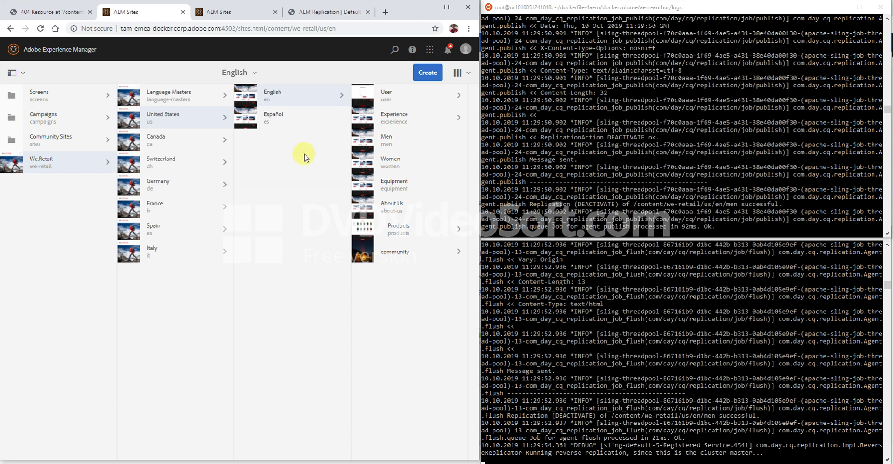
Step: Review the publish agent's triggers, then select the Men page to see it listed Not published
{"action": "left_click", "coordinate": [316, 12]}
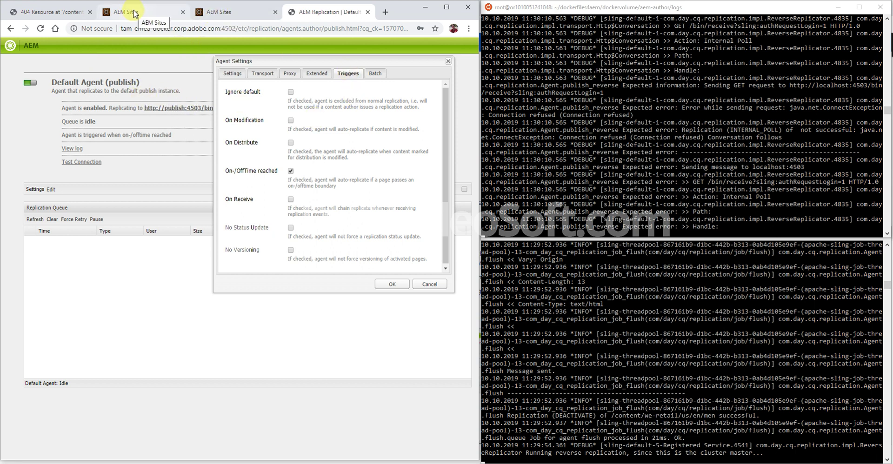
{"action": "left_click", "coordinate": [168, 17]}
{"action": "left_click", "coordinate": [214, 15]}
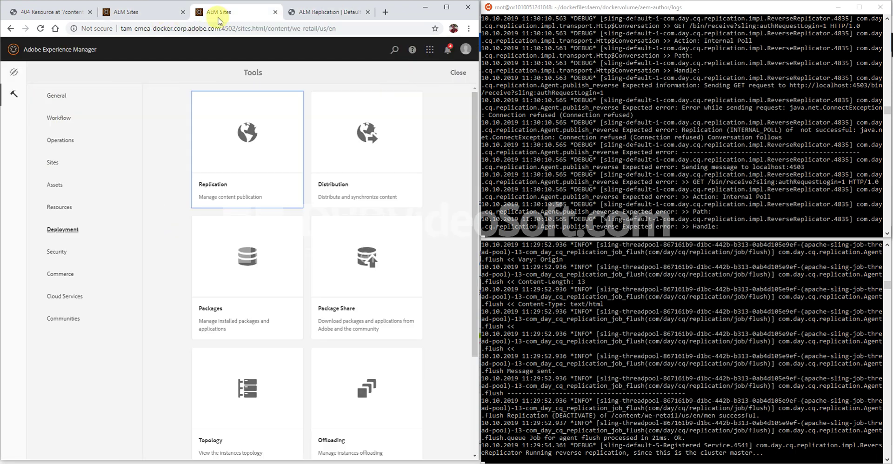
{"action": "left_click", "coordinate": [167, 15]}
{"action": "left_click", "coordinate": [362, 141]}
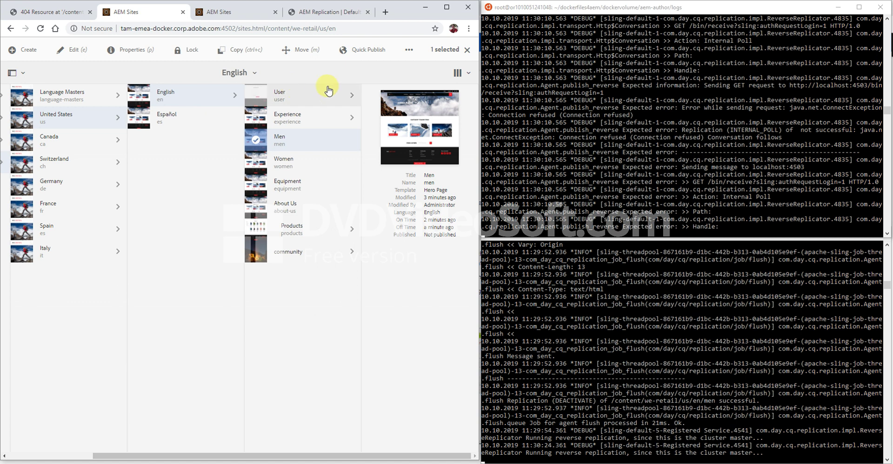
{"action": "left_click", "coordinate": [409, 50]}
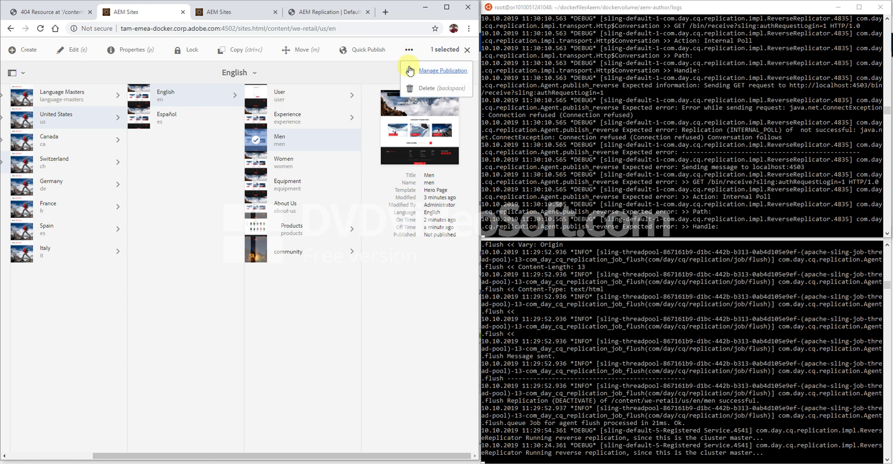
{"action": "left_click", "coordinate": [426, 79]}
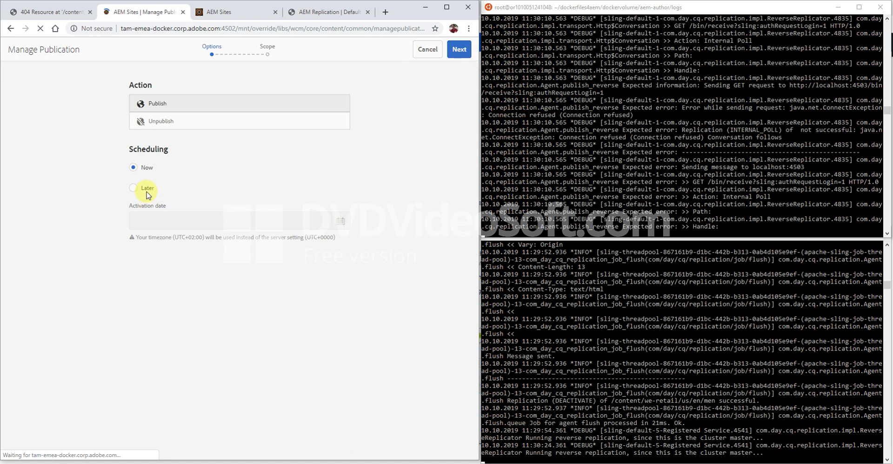
{"action": "left_click", "coordinate": [141, 188]}
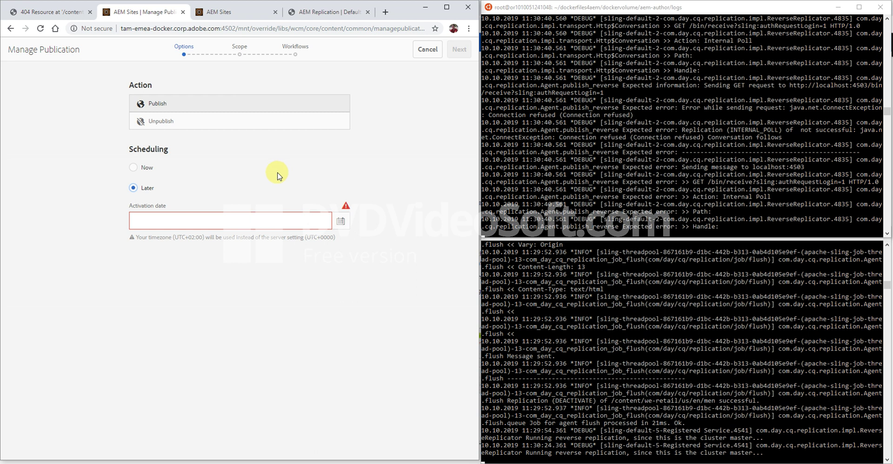
{"action": "left_click", "coordinate": [428, 51]}
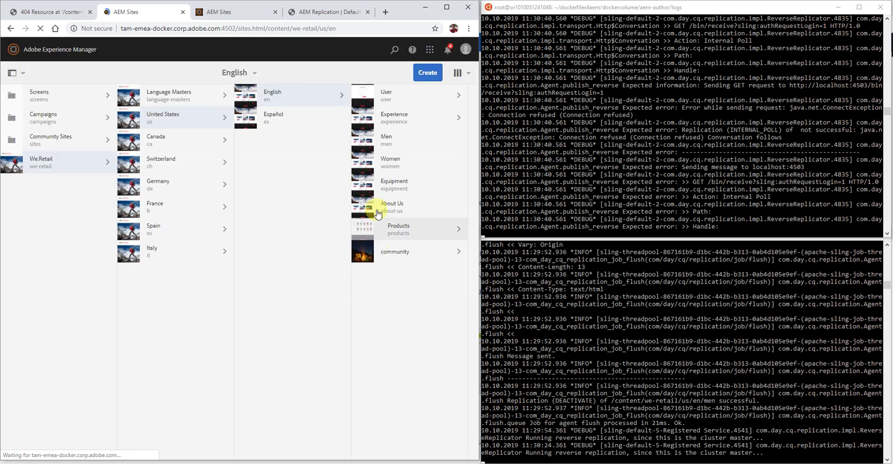
{"action": "left_click", "coordinate": [371, 144]}
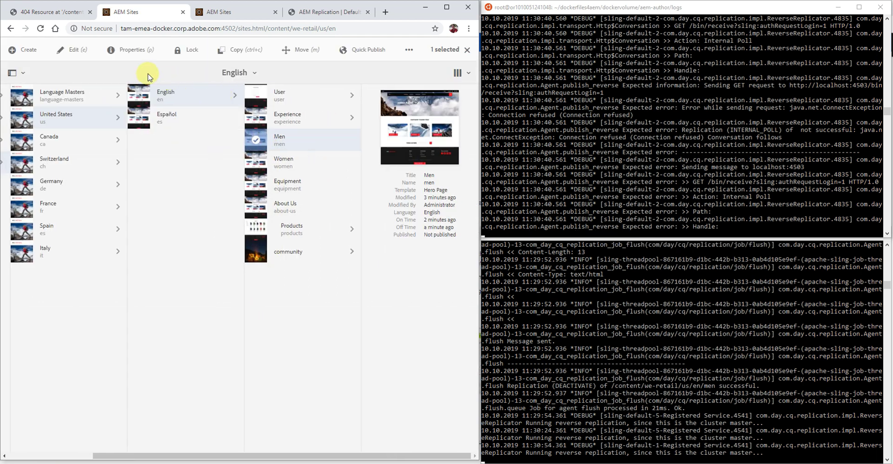
{"action": "left_click", "coordinate": [142, 49]}
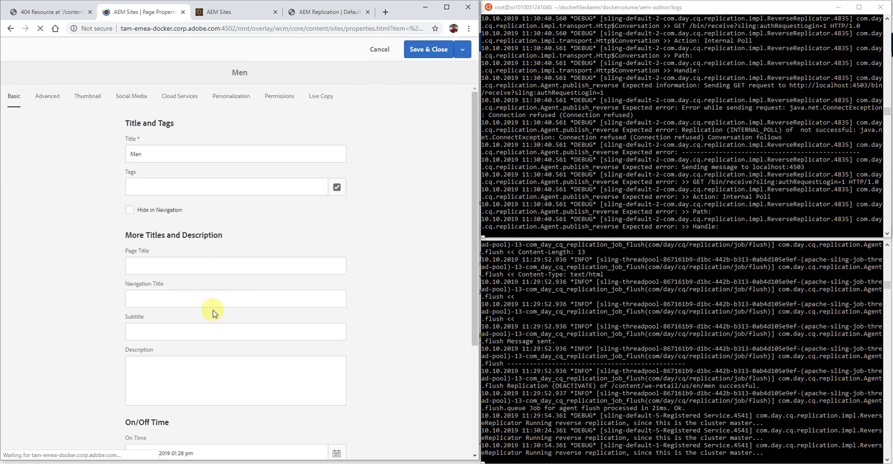
{"action": "scroll", "coordinate": [233, 377], "scroll_direction": "down", "scroll_amount": 1}
{"action": "scroll", "coordinate": [223, 402], "scroll_direction": "down", "scroll_amount": 3}
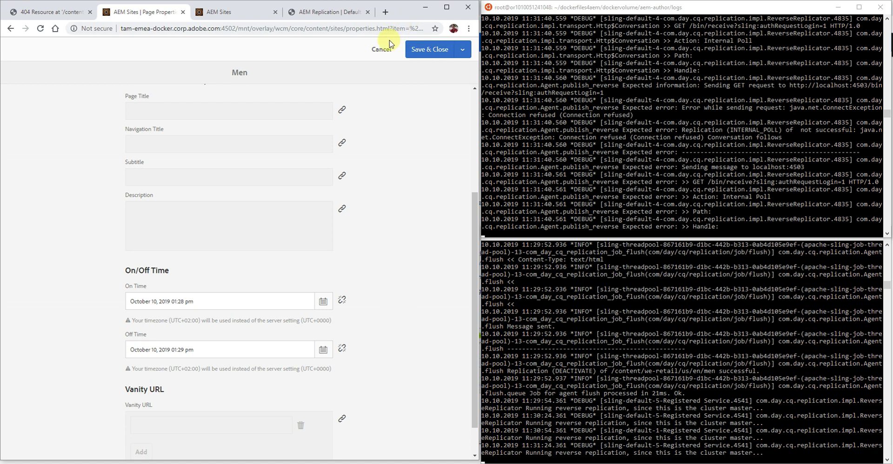
{"action": "left_click", "coordinate": [383, 53]}
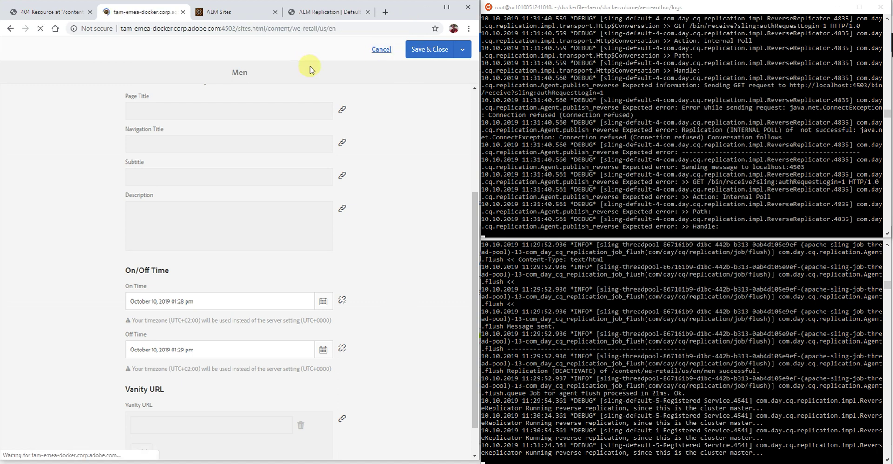
Step: Uncheck the On-/OffTime reached trigger on the Default Agent (publish) and save it
{"action": "left_click", "coordinate": [309, 12]}
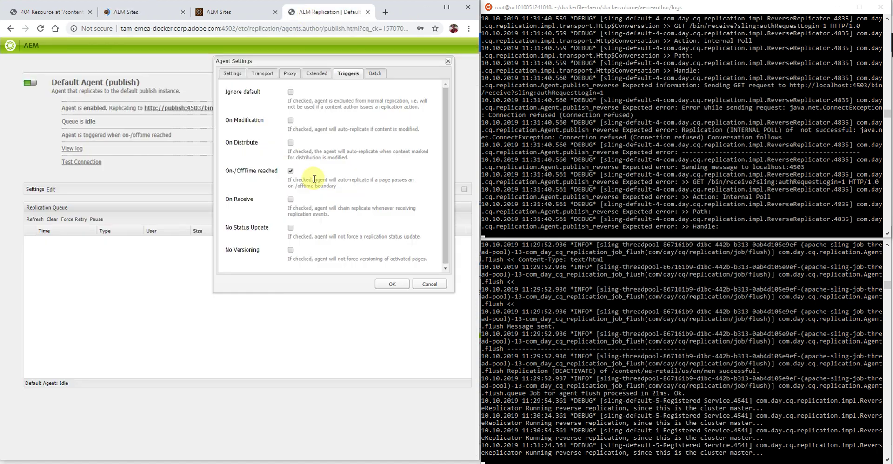
{"action": "left_click", "coordinate": [291, 171]}
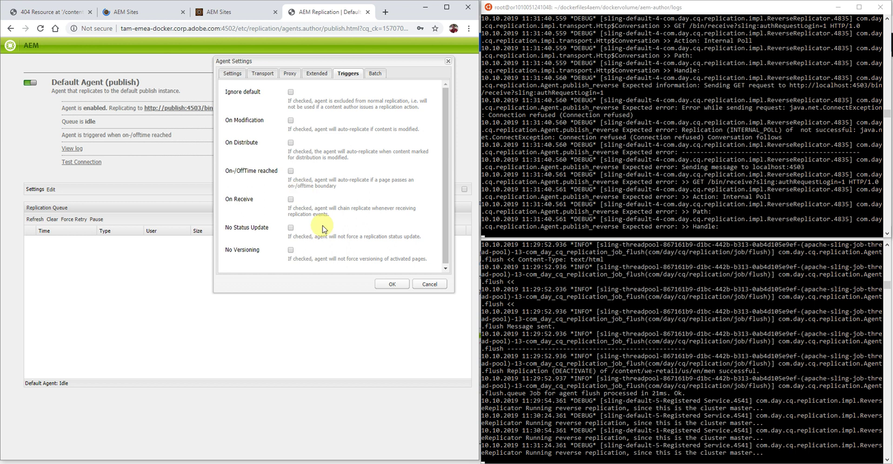
{"action": "left_click", "coordinate": [396, 284]}
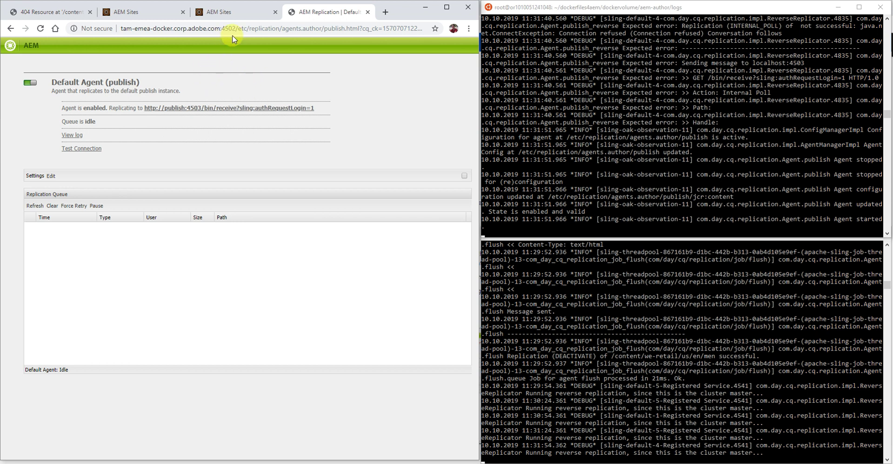
Step: Refresh the agent page, then replace the agent path with .html to reach the replication overview
{"action": "left_click", "coordinate": [10, 30]}
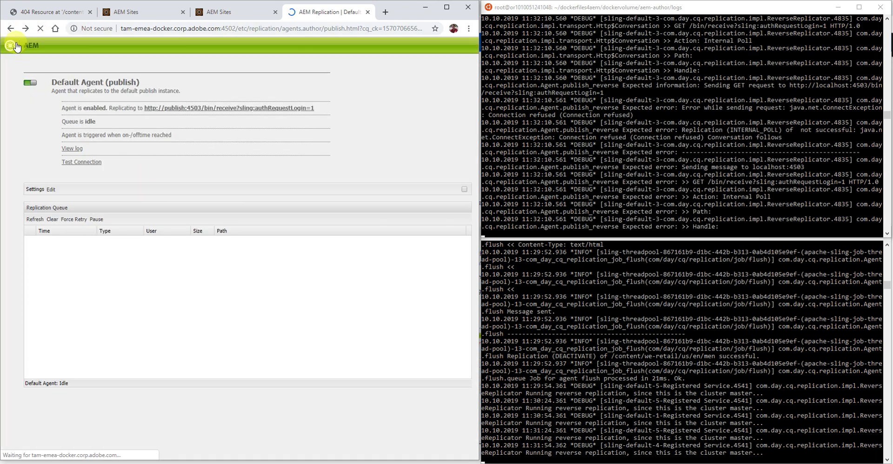
{"action": "left_click", "coordinate": [10, 28]}
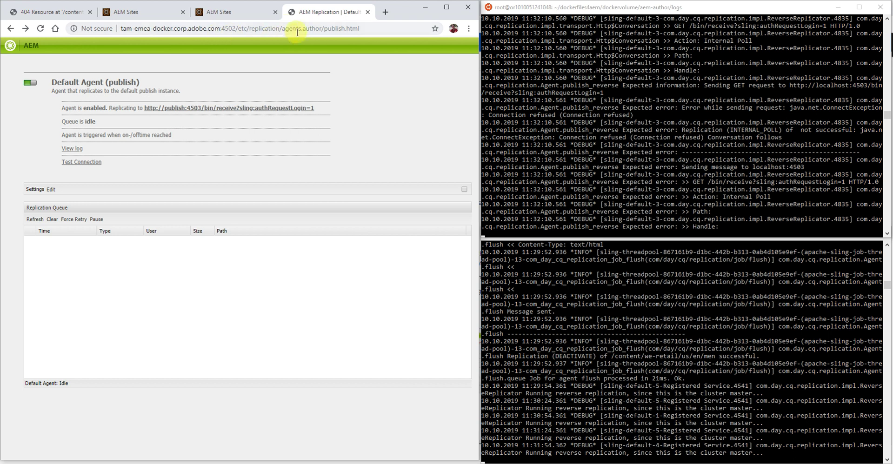
{"action": "left_click_drag", "start_coordinate": [281, 28], "coordinate": [363, 29]}
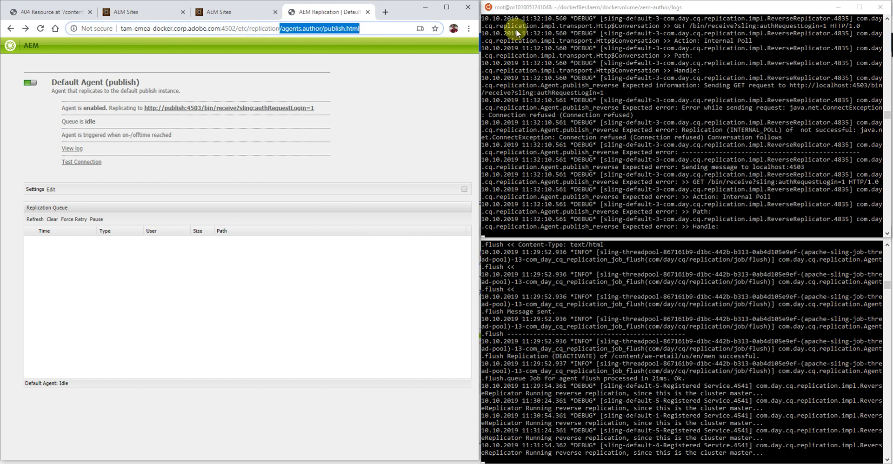
{"action": "type", "text": ".html"}
{"action": "key", "text": "Return"}
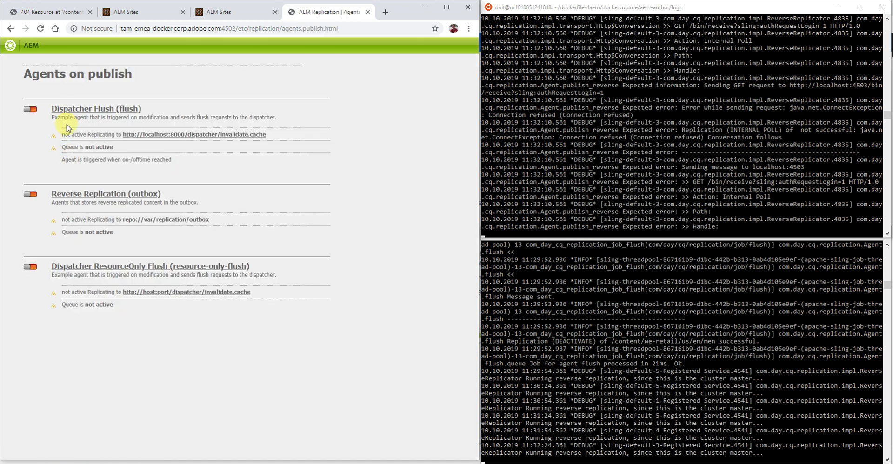
Step: Enable the Dispatcher Flush agent's On-/OffTime reached trigger and save the settings
{"action": "left_click", "coordinate": [106, 112]}
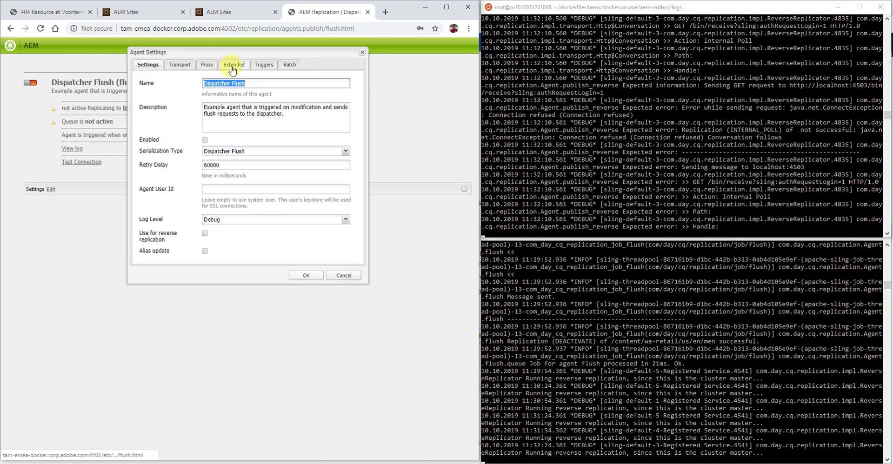
{"action": "left_click", "coordinate": [232, 66]}
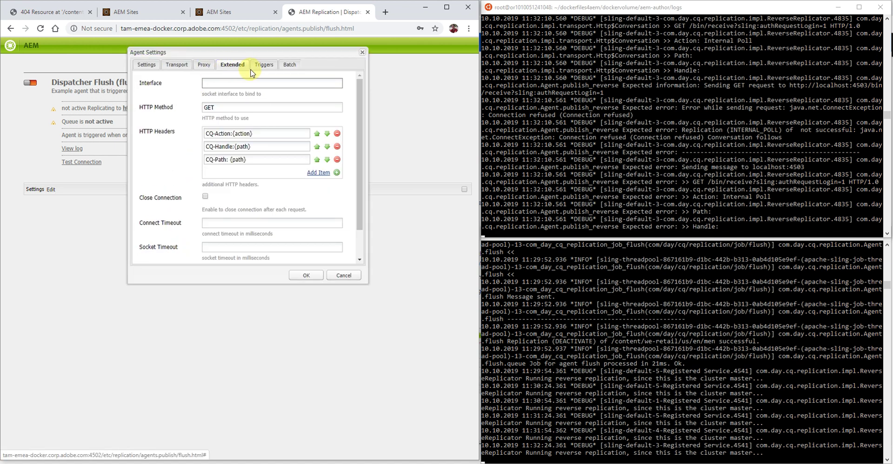
{"action": "left_click", "coordinate": [262, 65]}
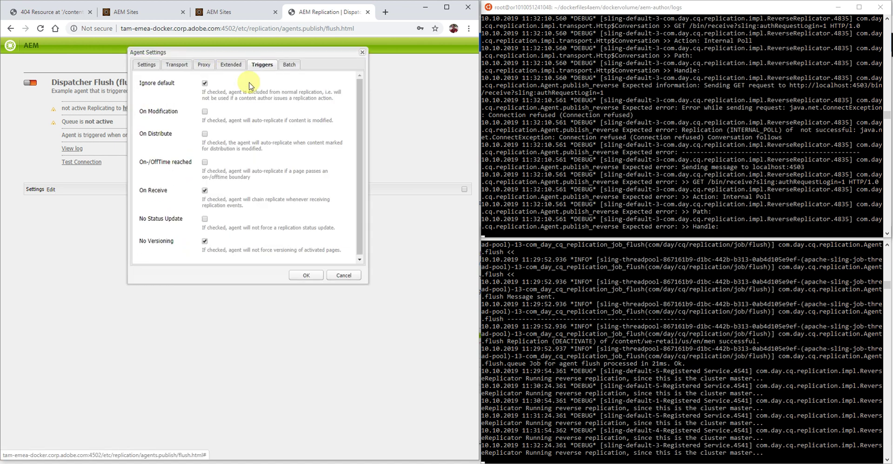
{"action": "left_click", "coordinate": [206, 163]}
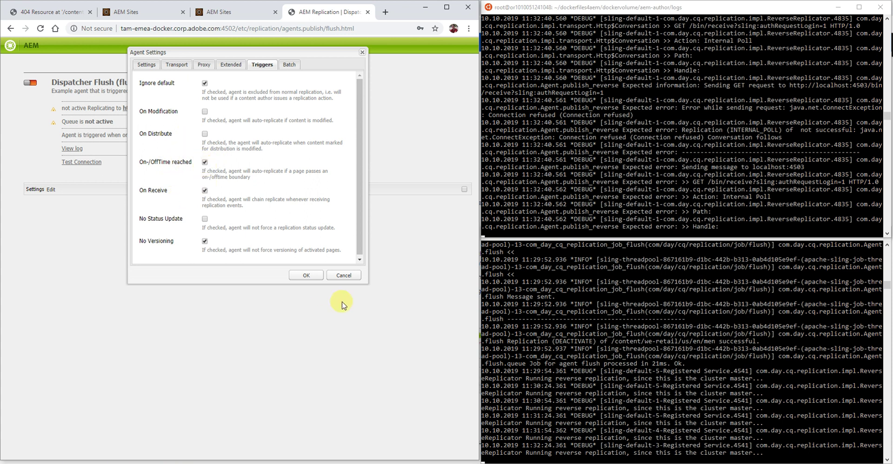
{"action": "left_click", "coordinate": [306, 274]}
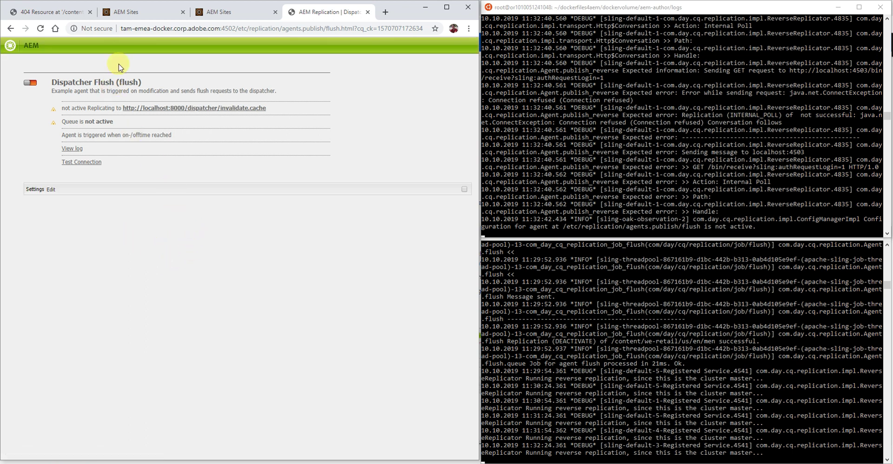
Step: Open the same agent page on the publish instance at port 4503
{"action": "left_click", "coordinate": [236, 31]}
{"action": "left_click", "coordinate": [235, 31]}
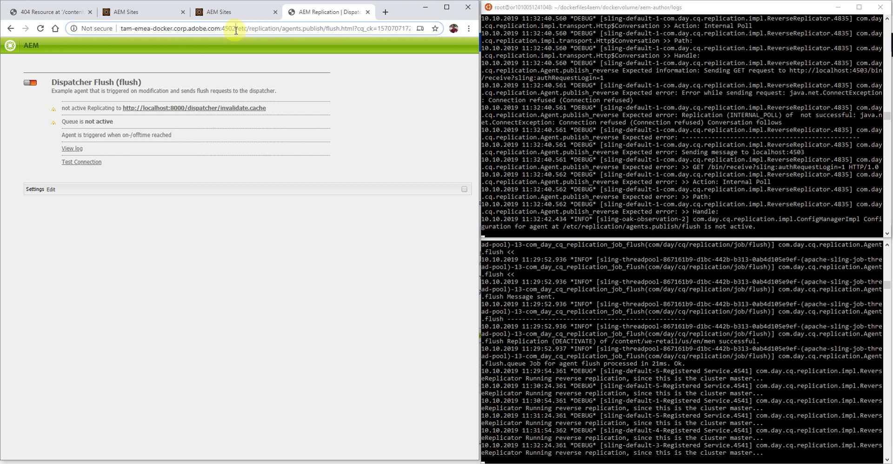
{"action": "key", "text": "BackSpace"}
{"action": "type", "text": "34"}
{"action": "key", "text": "Return"}
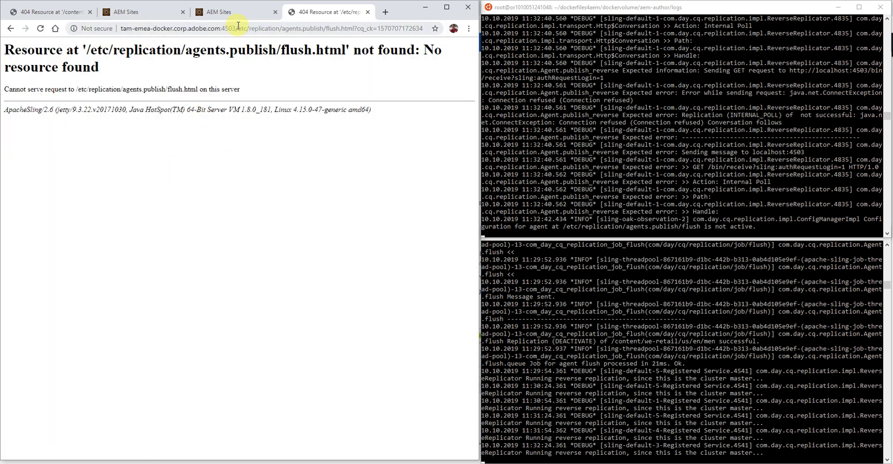
Step: Sign in to publish via the AEM Sign In page using the saved admin credentials
{"action": "left_click_drag", "start_coordinate": [238, 28], "coordinate": [678, 56]}
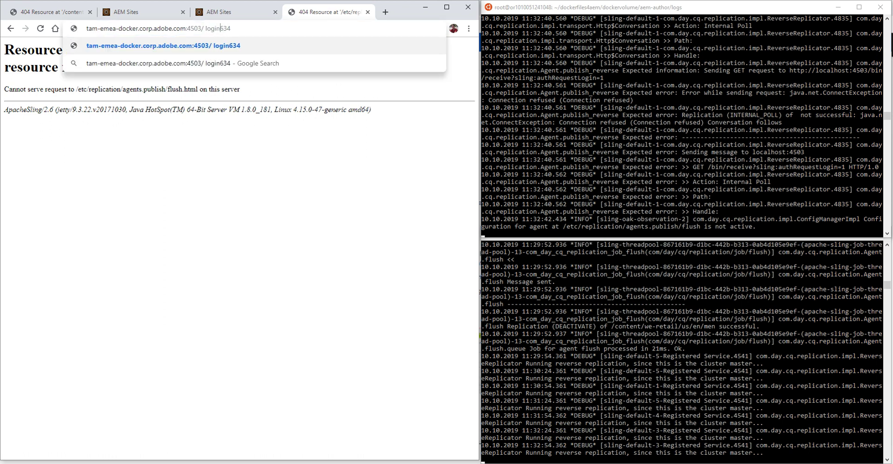
{"action": "key", "text": "BackSpace"}
{"action": "key", "text": "BackSpace"}
{"action": "key", "text": "BackSpace"}
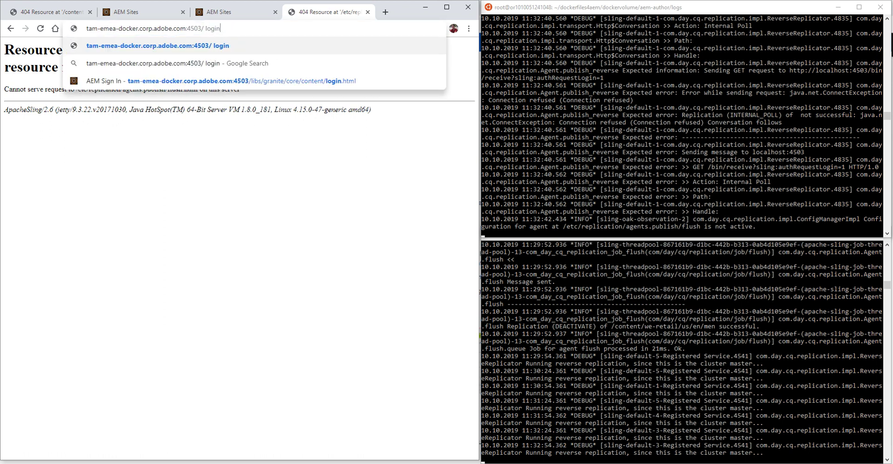
{"action": "key", "text": "Down"}
{"action": "key", "text": "Down"}
{"action": "key", "text": "Return"}
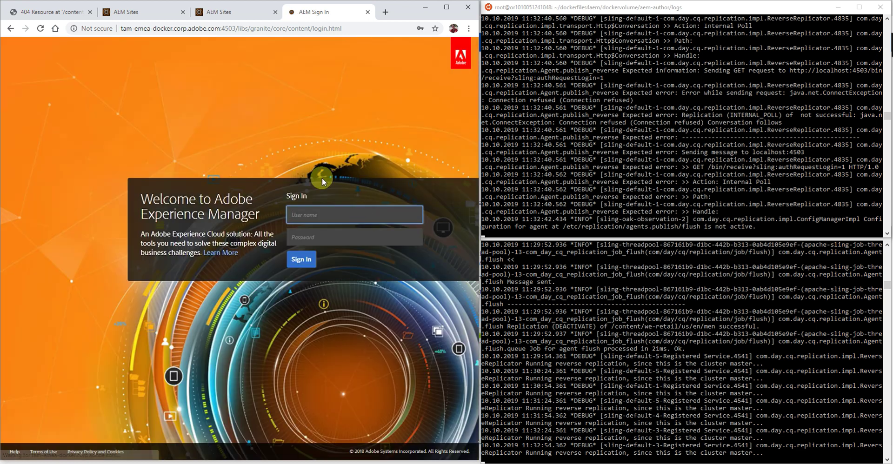
{"action": "key", "text": "Return"}
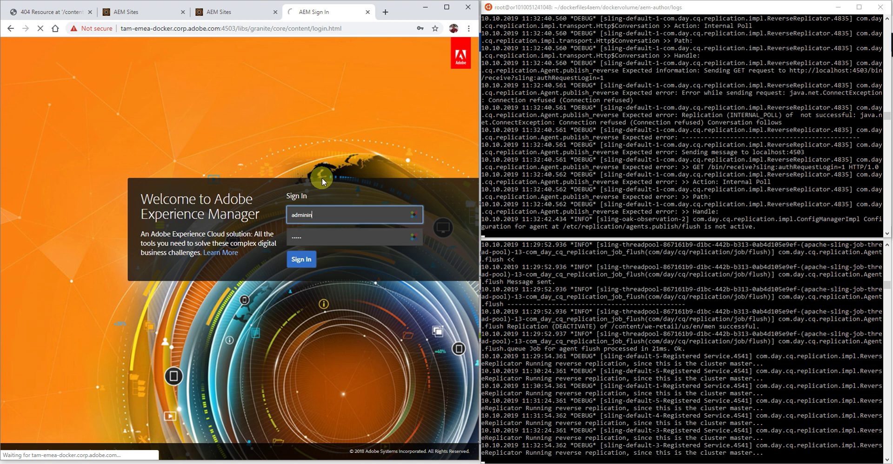
{"action": "key", "text": "BackSpace"}
{"action": "key", "text": "BackSpace"}
{"action": "left_click", "coordinate": [301, 234]}
{"action": "left_click", "coordinate": [301, 261]}
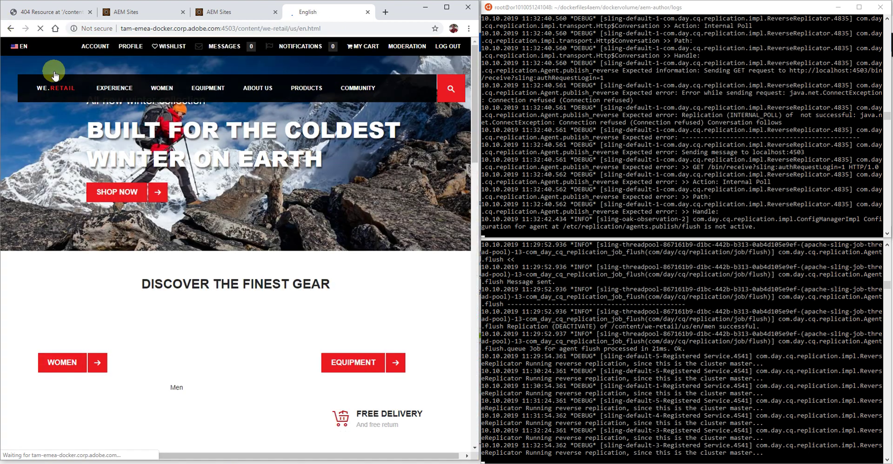
Step: Load the publish site root, then open the AEM start page
{"action": "left_click_drag", "start_coordinate": [240, 24], "coordinate": [321, 29]}
{"action": "key", "text": "BackSpace"}
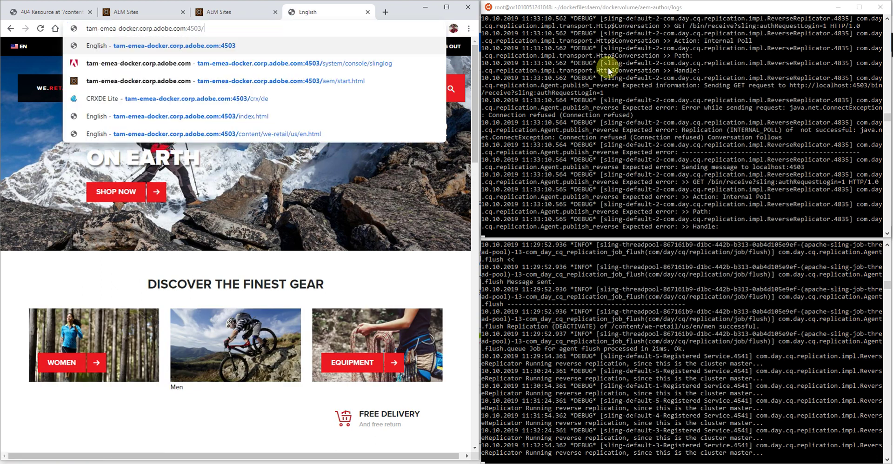
{"action": "key", "text": "Return"}
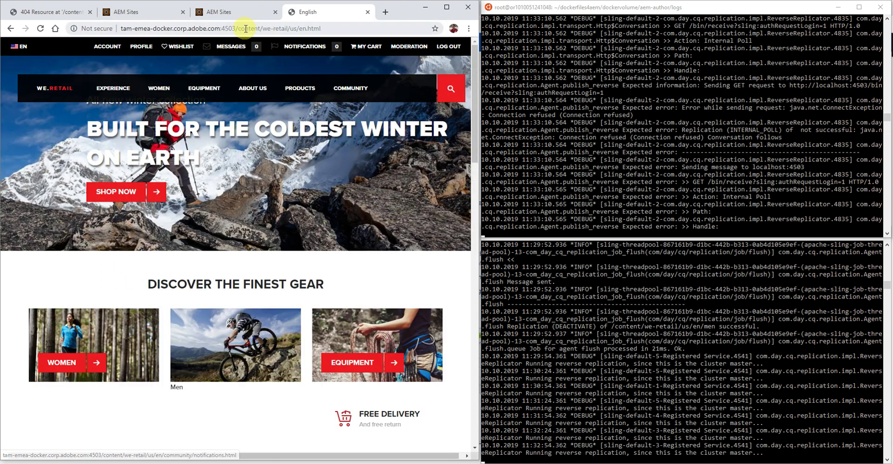
{"action": "left_click_drag", "start_coordinate": [239, 28], "coordinate": [675, 70]}
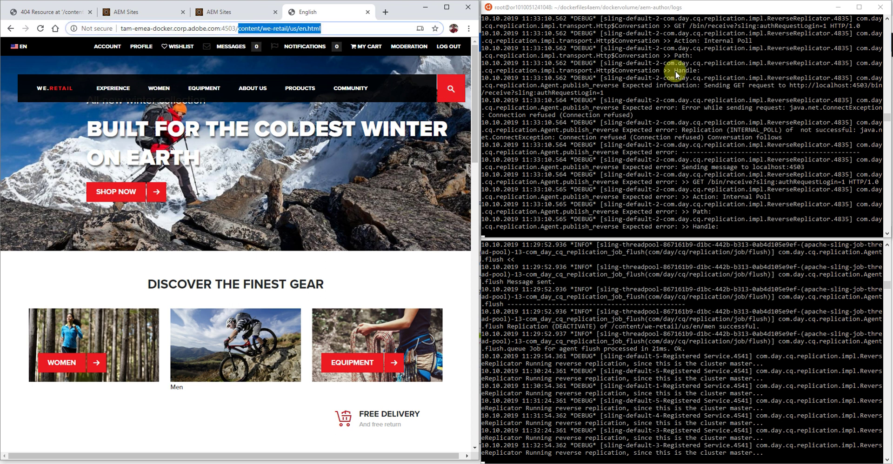
{"action": "type", "text": "aem"}
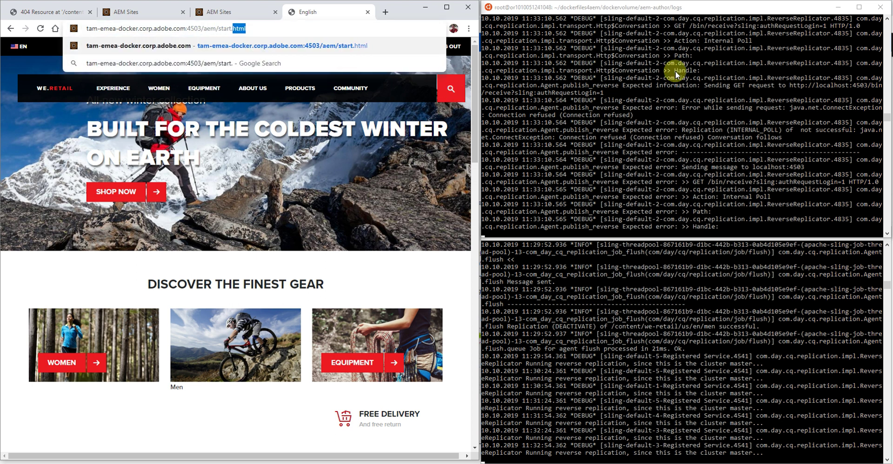
{"action": "key", "text": "Return"}
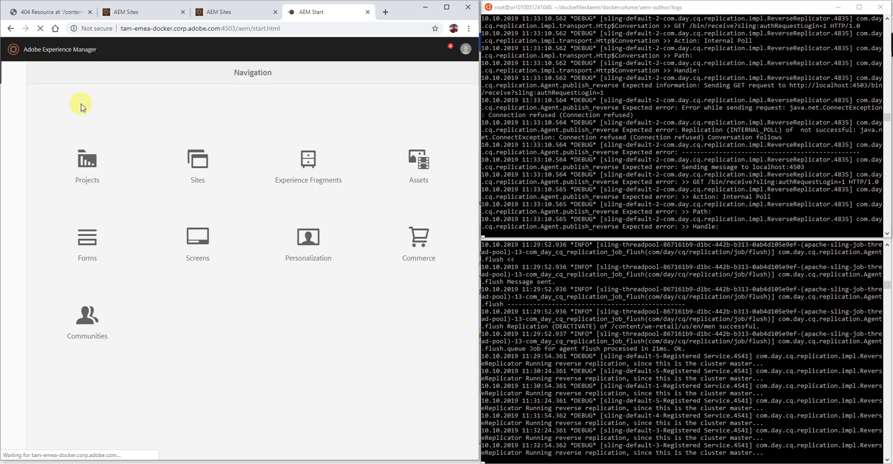
Step: Go through Tools > Deployment > Replication to the Agents on publish list
{"action": "left_click", "coordinate": [15, 94]}
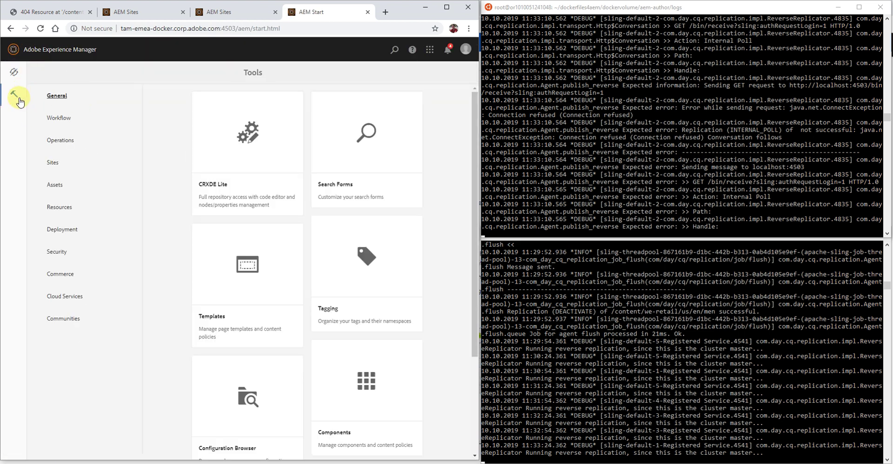
{"action": "left_click", "coordinate": [59, 230]}
{"action": "left_click", "coordinate": [215, 154]}
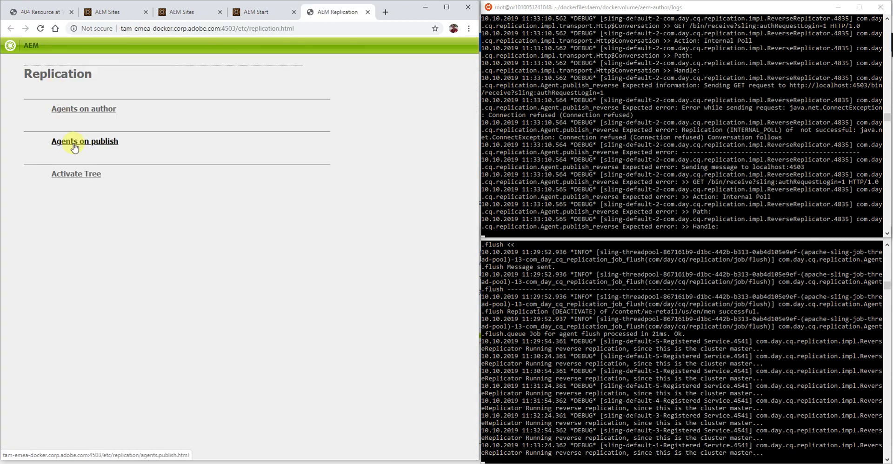
{"action": "left_click", "coordinate": [74, 147]}
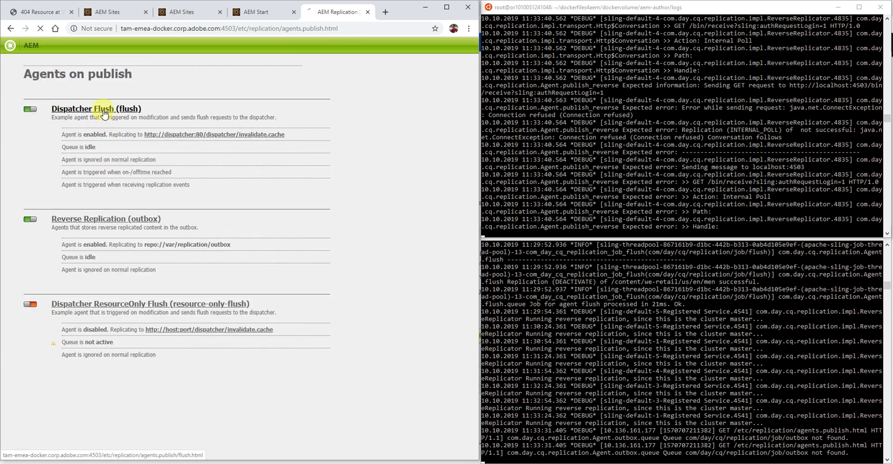
Step: Confirm the Dispatcher Flush agent's On-/OffTime trigger, cancel, and return to the author tab
{"action": "left_click", "coordinate": [103, 113]}
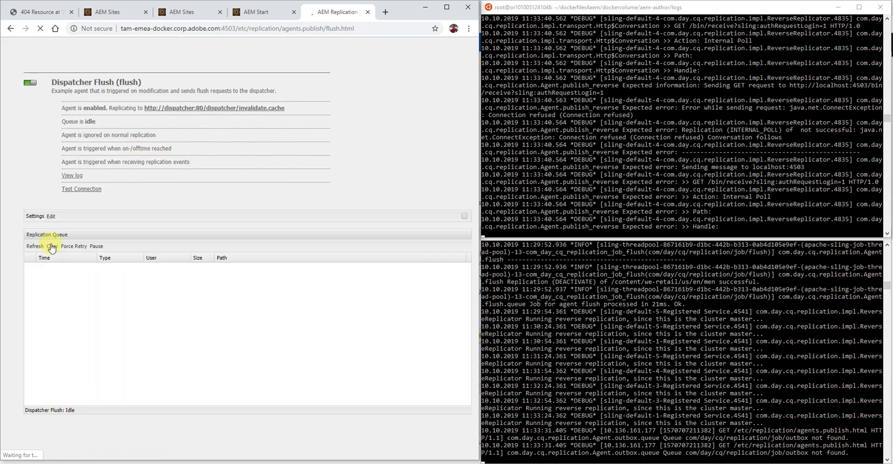
{"action": "left_click", "coordinate": [51, 217]}
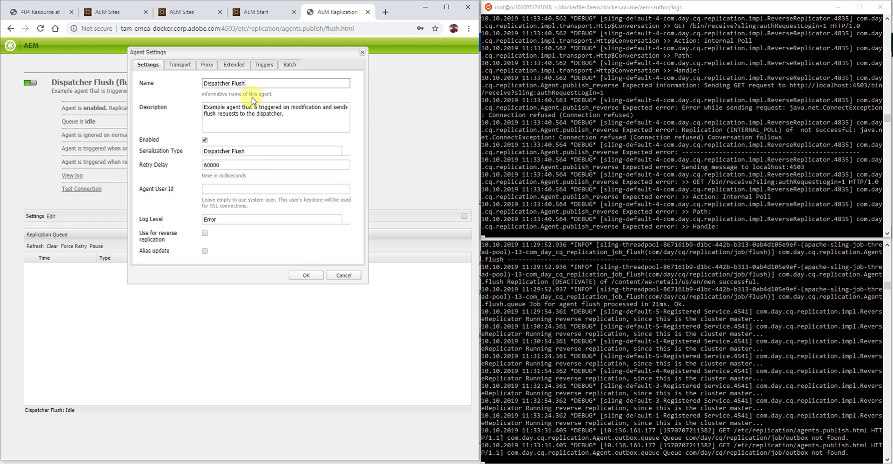
{"action": "left_click", "coordinate": [260, 65]}
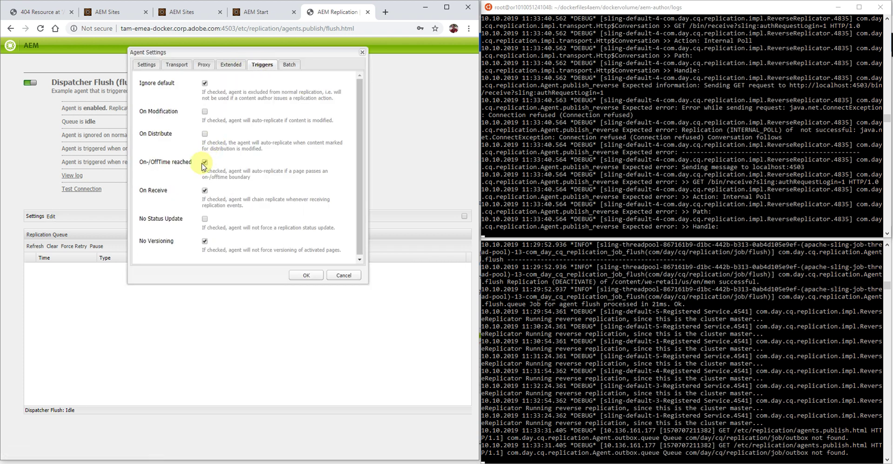
{"action": "left_click", "coordinate": [336, 276]}
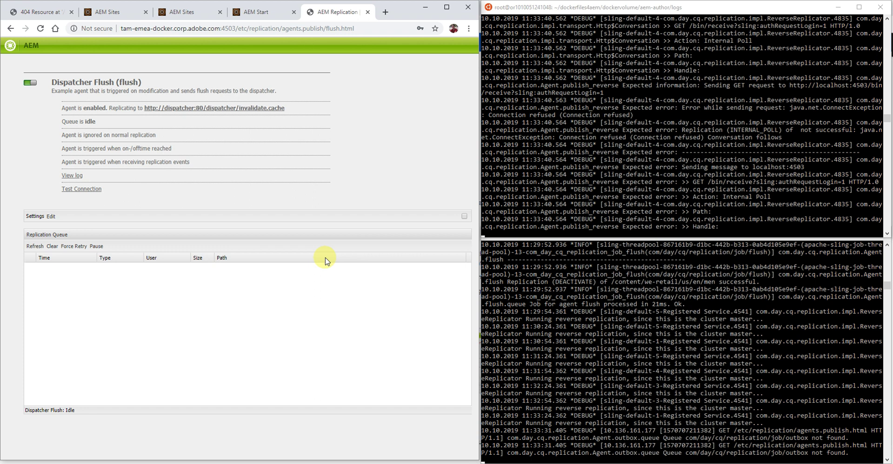
{"action": "left_click", "coordinate": [229, 15]}
{"action": "left_click", "coordinate": [201, 18]}
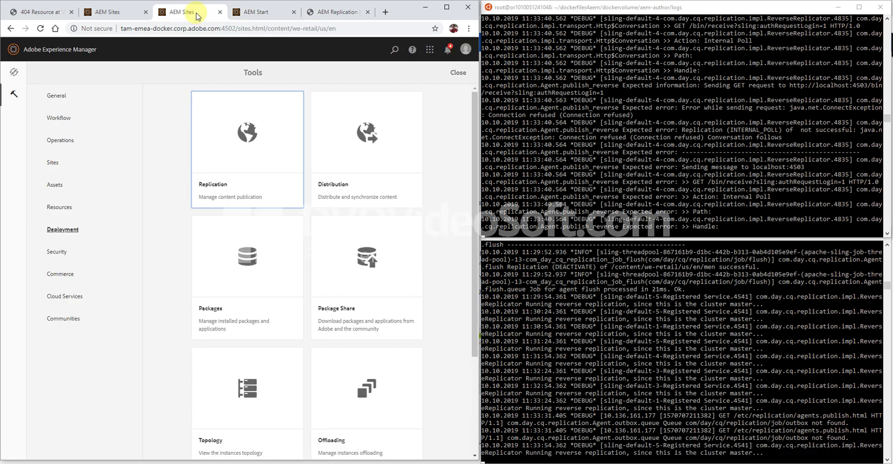
Step: Reload the publish Men page, then open the Men page's properties in author Sites
{"action": "left_click", "coordinate": [41, 14]}
{"action": "left_click", "coordinate": [40, 28]}
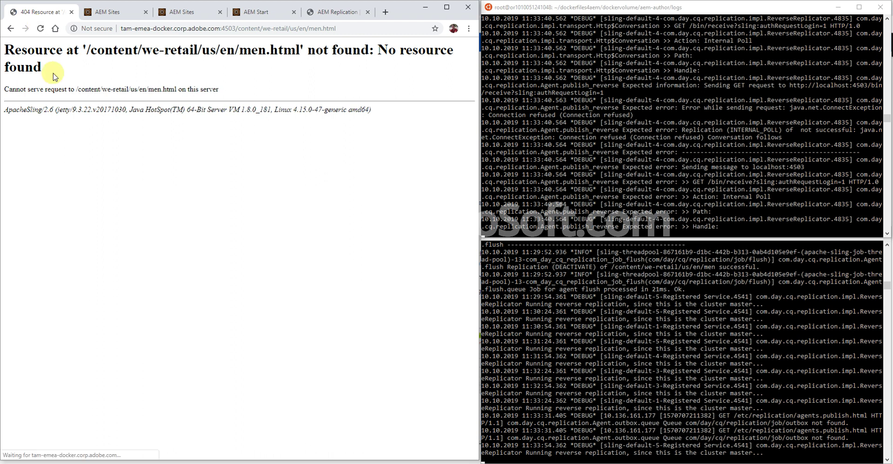
{"action": "left_click", "coordinate": [187, 15]}
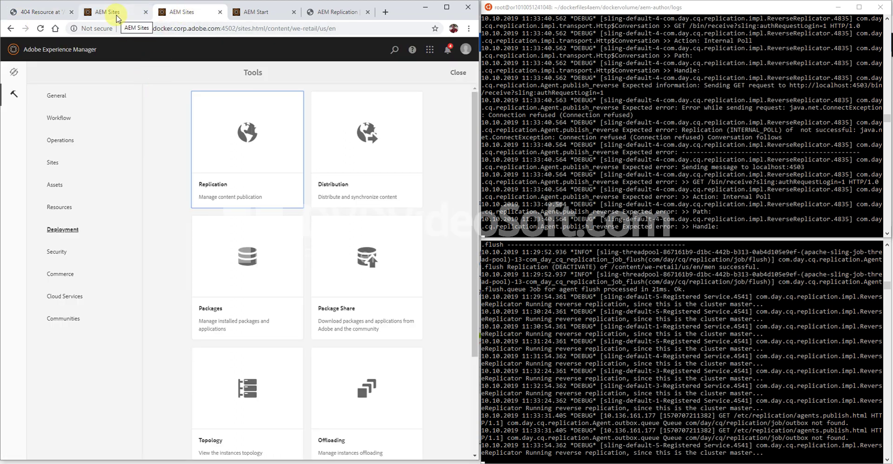
{"action": "left_click", "coordinate": [116, 17]}
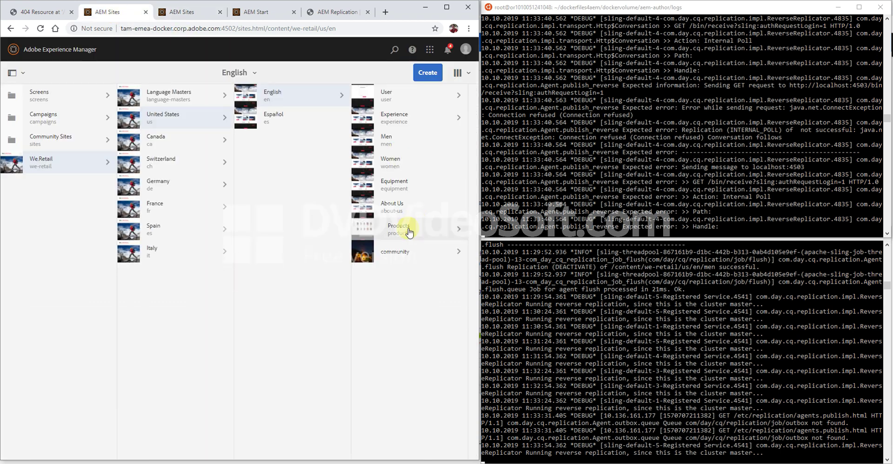
{"action": "left_click", "coordinate": [368, 148]}
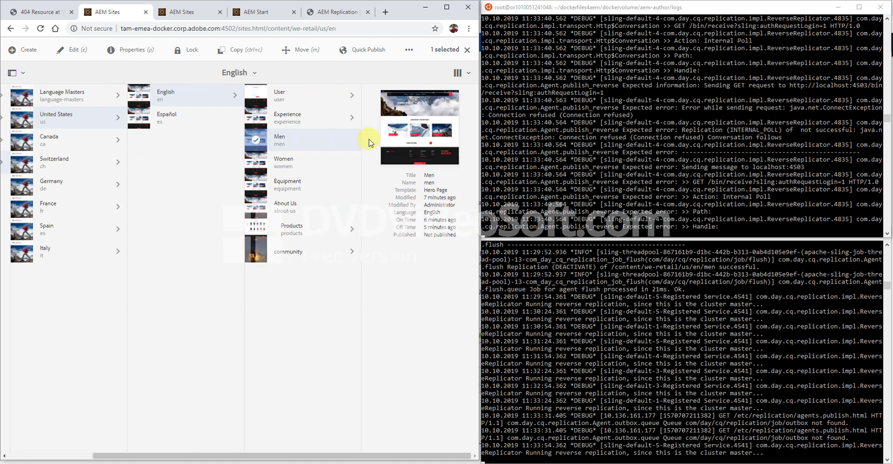
{"action": "left_click", "coordinate": [135, 51]}
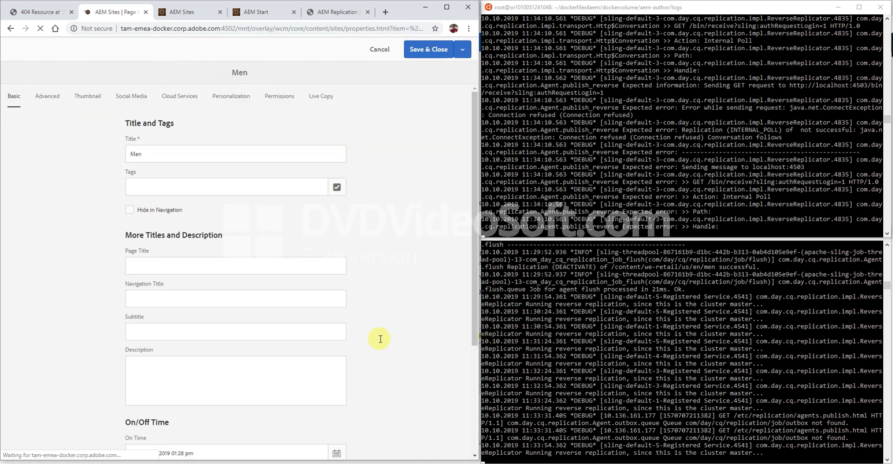
Step: Delete the On Time and Off Time values and Save & Close the properties
{"action": "scroll", "coordinate": [325, 353], "scroll_direction": "down", "scroll_amount": 1}
{"action": "scroll", "coordinate": [256, 393], "scroll_direction": "down", "scroll_amount": 2}
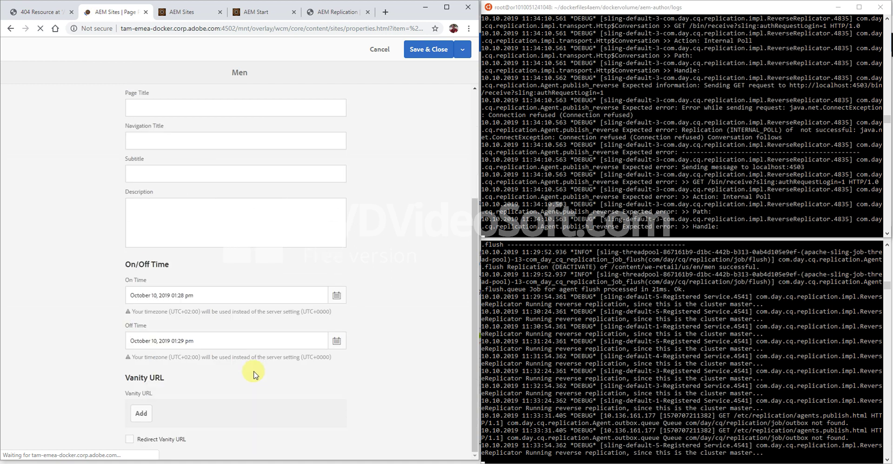
{"action": "left_click", "coordinate": [211, 297]}
{"action": "triple_click", "coordinate": [151, 300]}
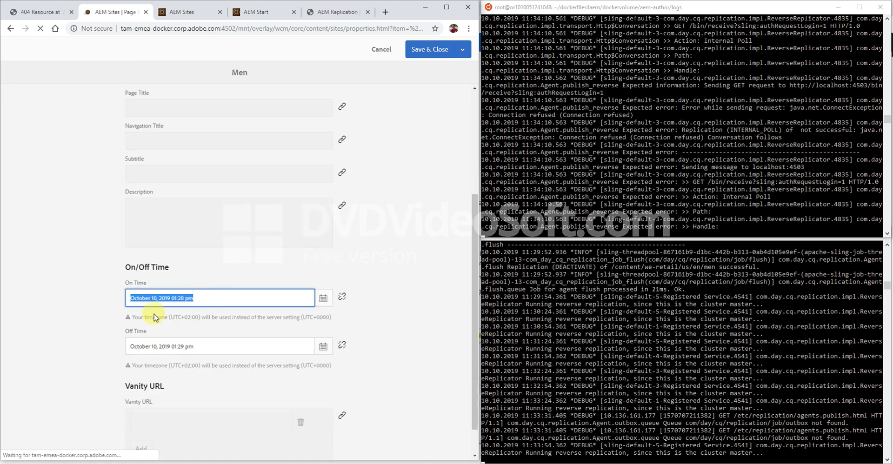
{"action": "key", "text": "BackSpace"}
{"action": "left_click", "coordinate": [199, 346]}
{"action": "left_click_drag", "start_coordinate": [199, 346], "coordinate": [123, 338]}
{"action": "key", "text": "BackSpace"}
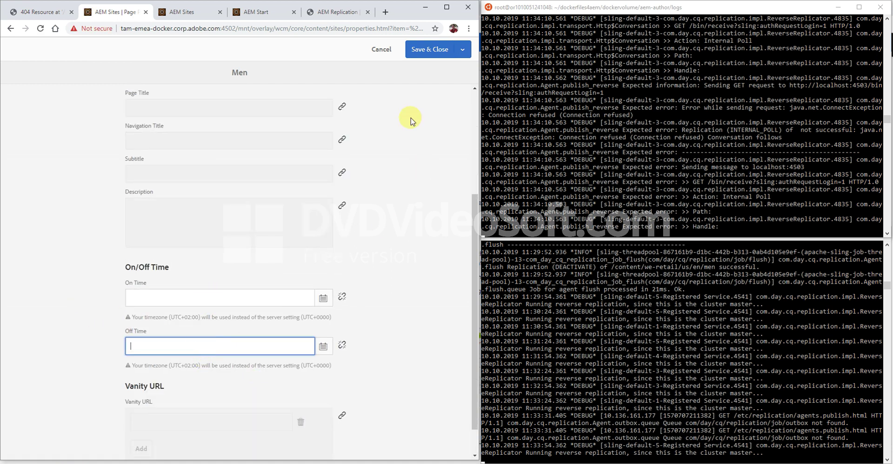
{"action": "left_click", "coordinate": [432, 59]}
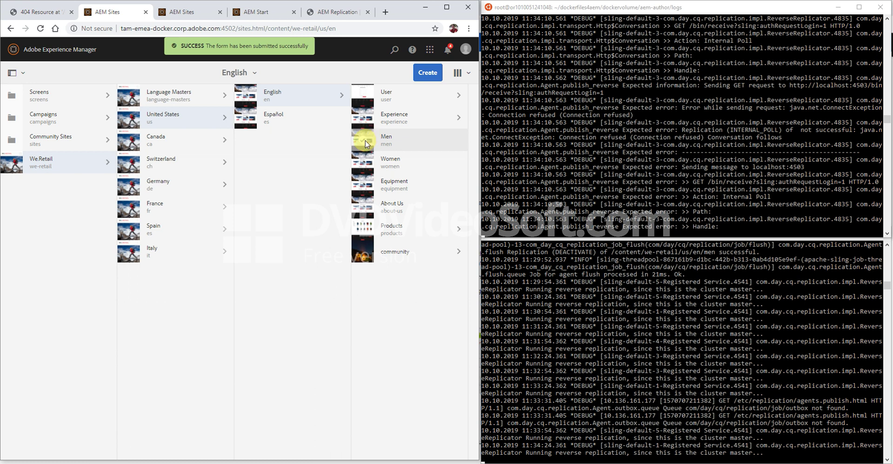
Step: Quick publish the Men page with its references, then reload the publish Men page to see it live
{"action": "left_click", "coordinate": [367, 145]}
{"action": "left_click", "coordinate": [365, 50]}
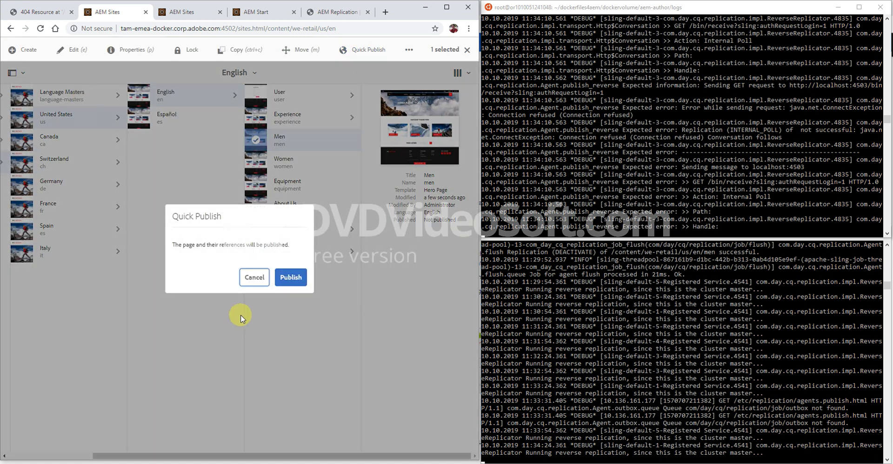
{"action": "left_click", "coordinate": [290, 278]}
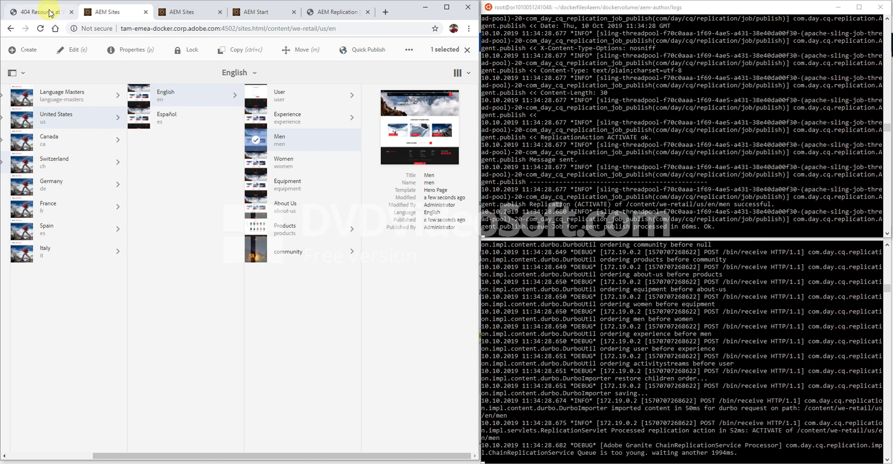
{"action": "left_click", "coordinate": [50, 13]}
{"action": "left_click", "coordinate": [39, 31]}
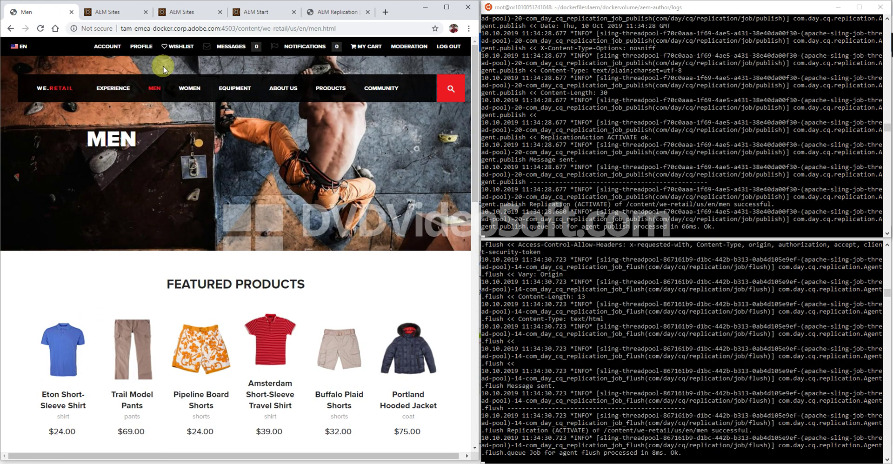
{"action": "left_click", "coordinate": [190, 16]}
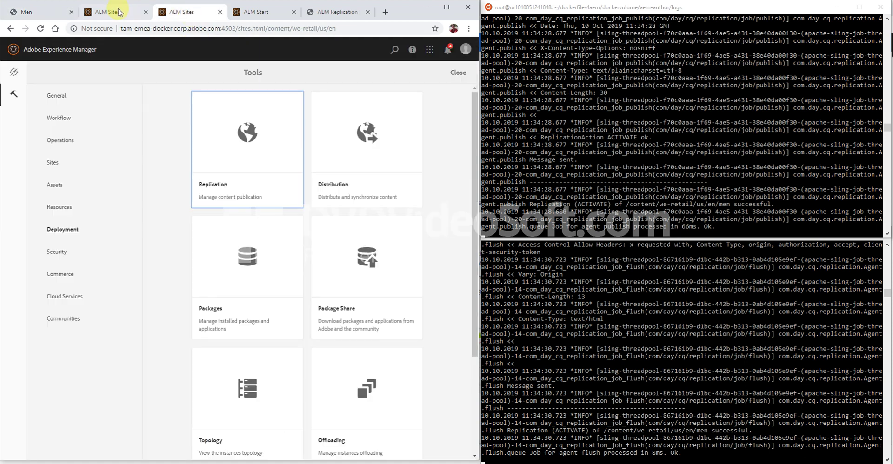
{"action": "left_click", "coordinate": [120, 12]}
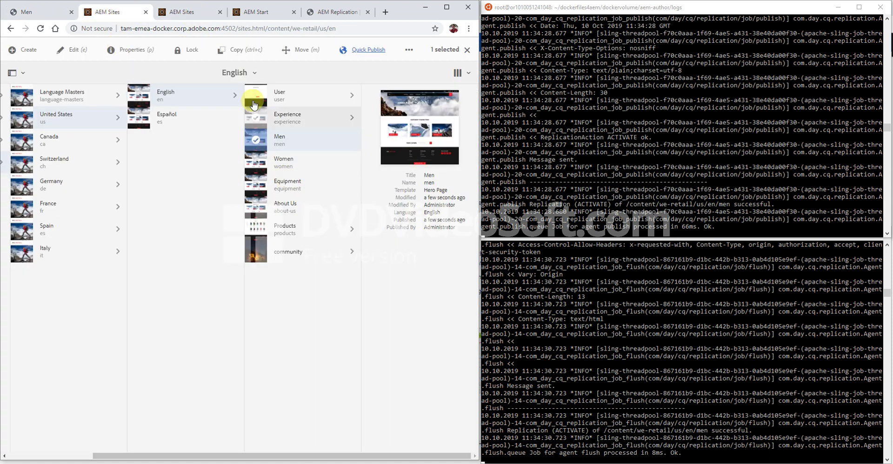
Step: Set the Men page's On Time to October 10, 2019 01:36 pm using the date picker
{"action": "left_click", "coordinate": [140, 50]}
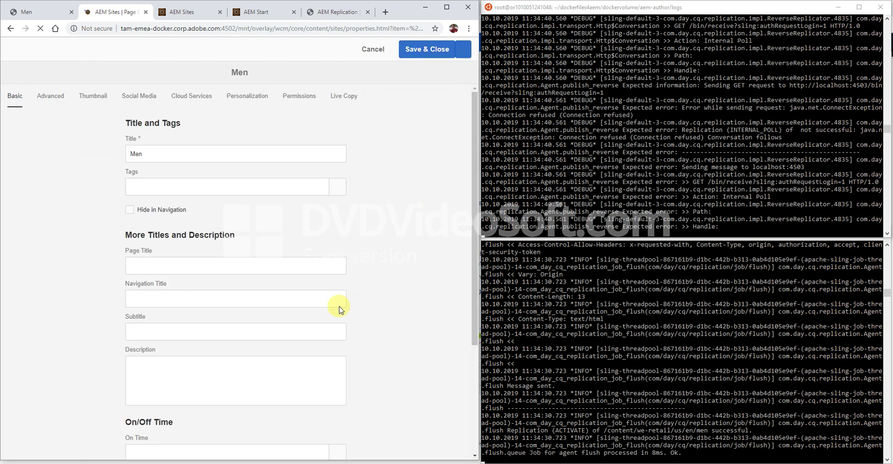
{"action": "scroll", "coordinate": [393, 289], "scroll_direction": "down", "scroll_amount": 3}
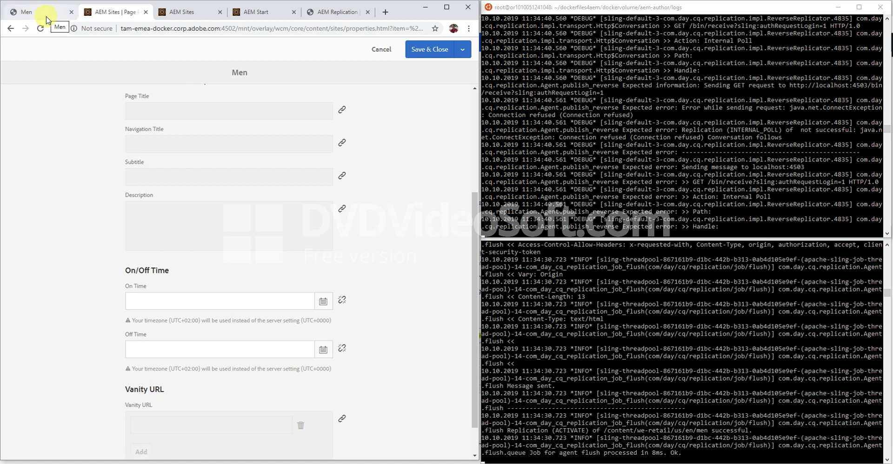
{"action": "left_click", "coordinate": [144, 301]}
{"action": "left_click", "coordinate": [334, 317]}
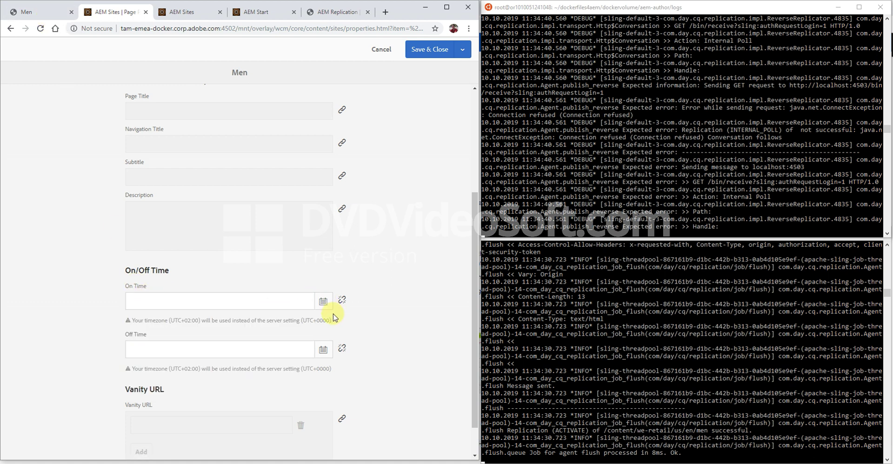
{"action": "triple_click", "coordinate": [333, 319]}
{"action": "left_click", "coordinate": [322, 301]}
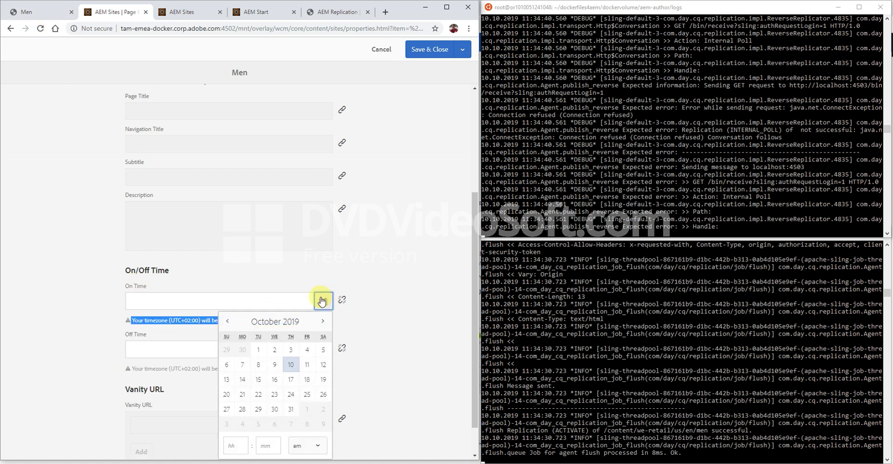
{"action": "left_click", "coordinate": [245, 446]}
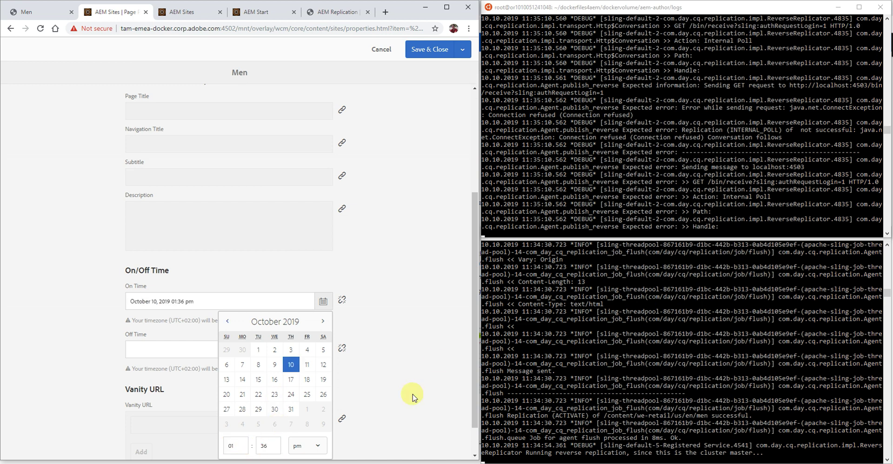
{"action": "left_click", "coordinate": [353, 353]}
Step: Set the Off Time to 01:37 pm and Save & Close the properties
{"action": "left_click", "coordinate": [323, 350]}
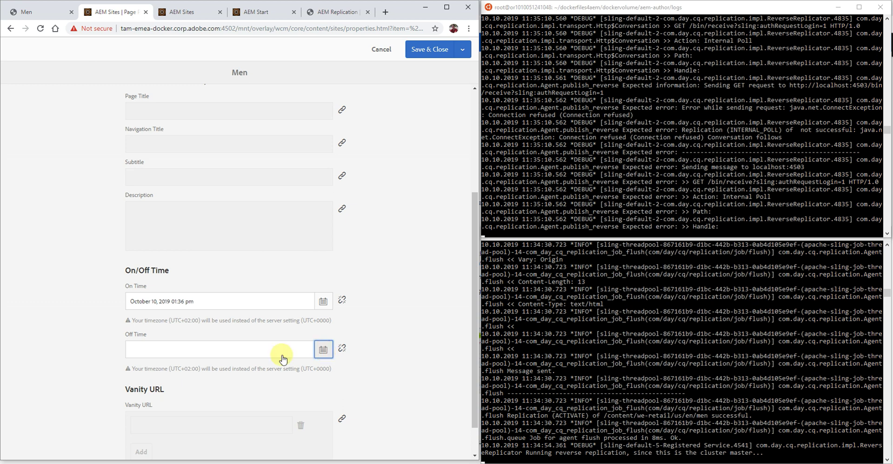
{"action": "left_click", "coordinate": [235, 439]}
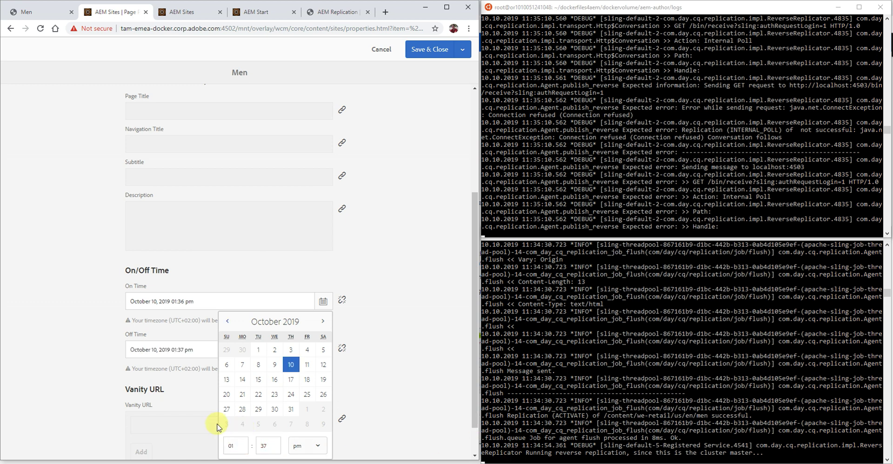
{"action": "left_click", "coordinate": [407, 247]}
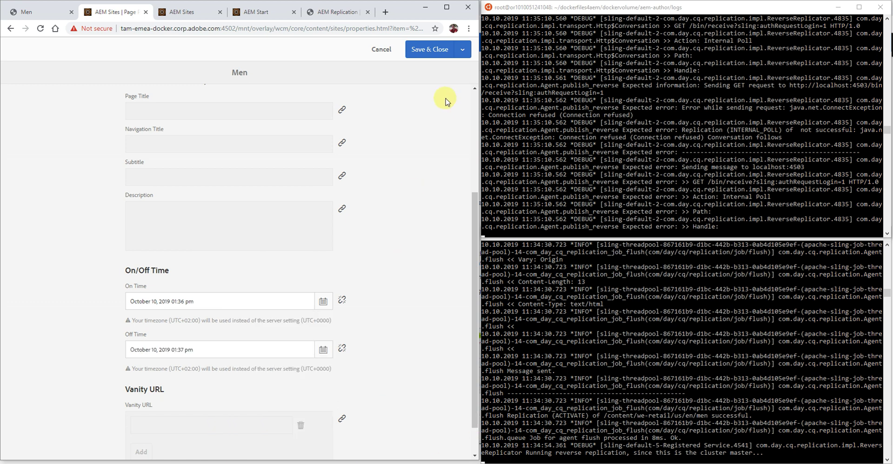
{"action": "left_click", "coordinate": [433, 54]}
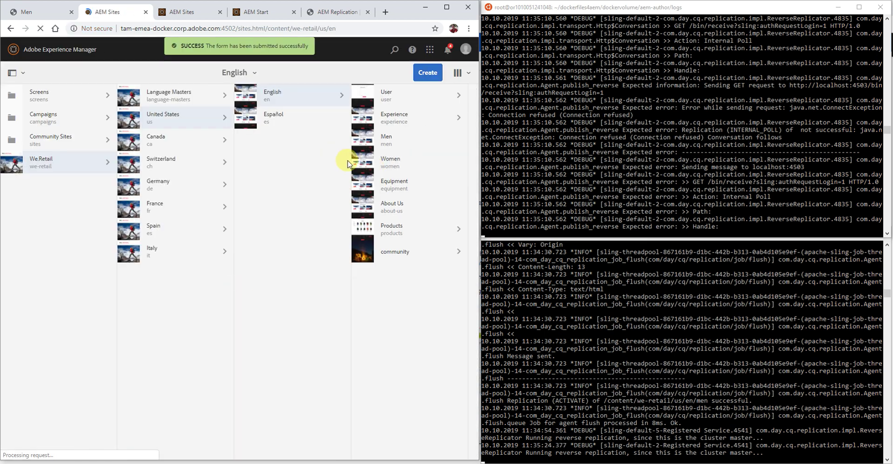
Step: Quick Publish the Men page, then reload men.html on port 4503, which still shows 404
{"action": "left_click", "coordinate": [362, 137]}
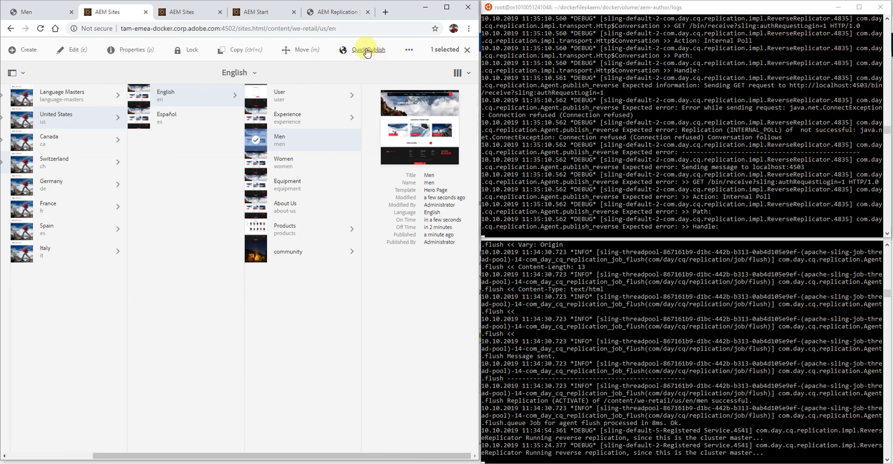
{"action": "left_click", "coordinate": [367, 50]}
{"action": "left_click", "coordinate": [290, 278]}
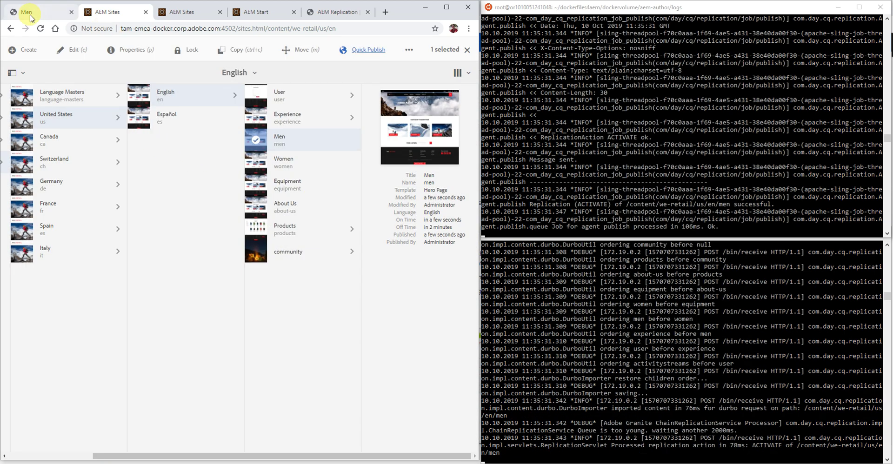
{"action": "left_click", "coordinate": [29, 13]}
{"action": "left_click", "coordinate": [39, 33]}
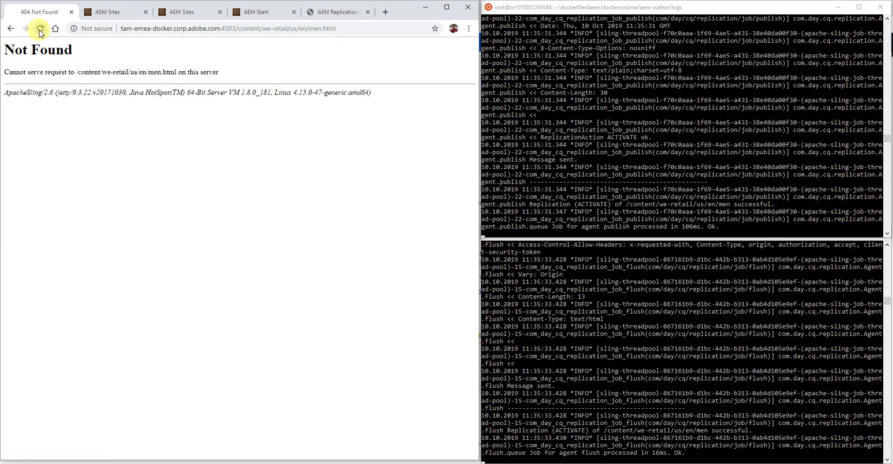
{"action": "left_click", "coordinate": [41, 30]}
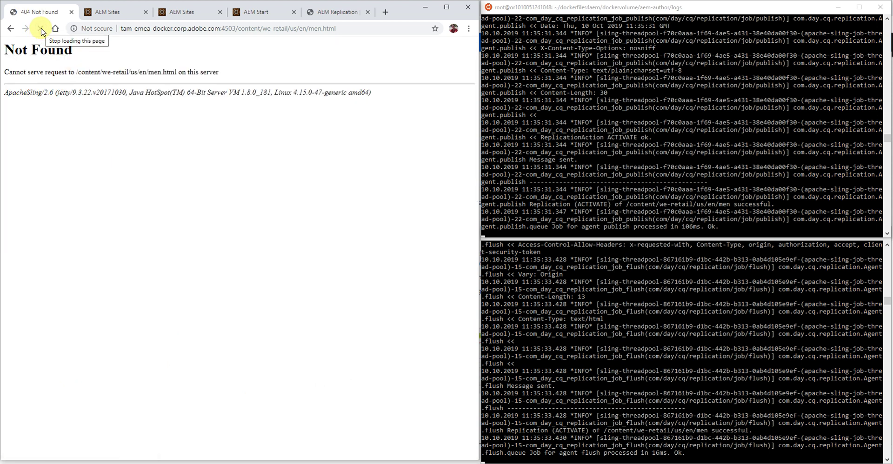
{"action": "left_click", "coordinate": [41, 31]}
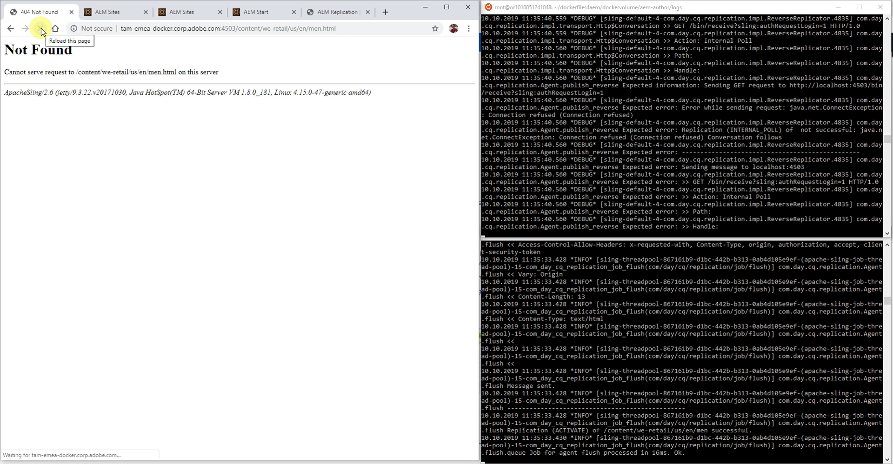
Step: Back in the Sites console, Quick Publish Men again and recheck the publish page
{"action": "left_click", "coordinate": [245, 13]}
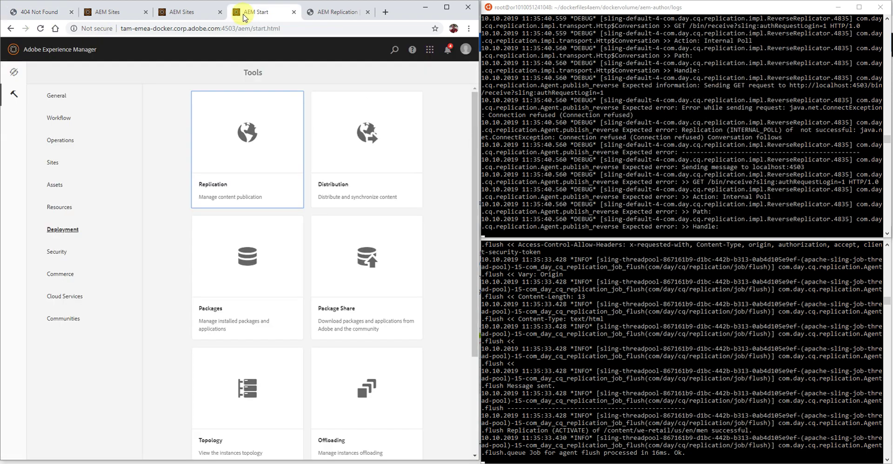
{"action": "left_click", "coordinate": [195, 19]}
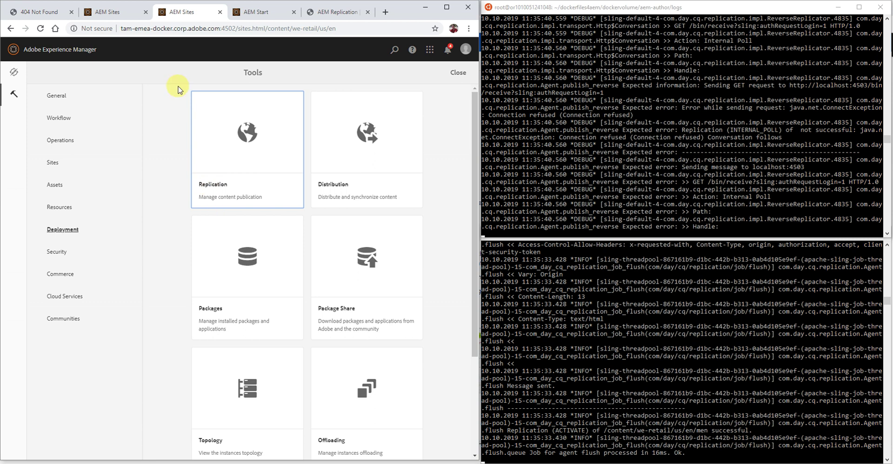
{"action": "left_click", "coordinate": [125, 19]}
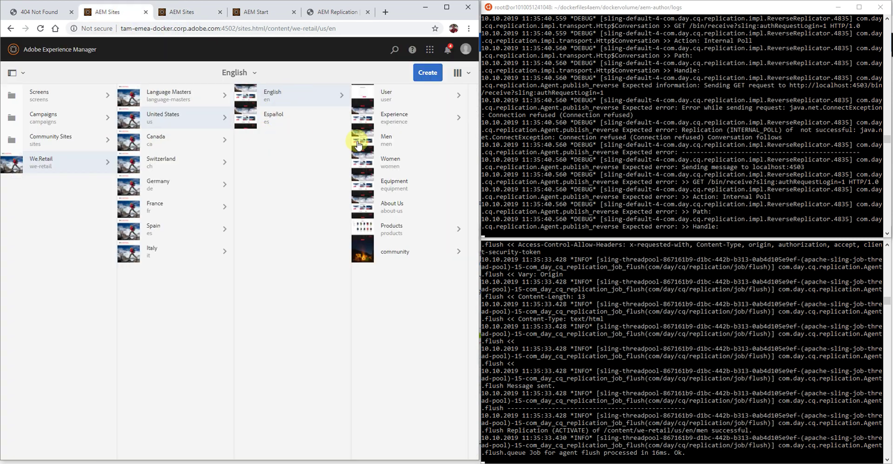
{"action": "left_click", "coordinate": [363, 139]}
{"action": "left_click", "coordinate": [367, 51]}
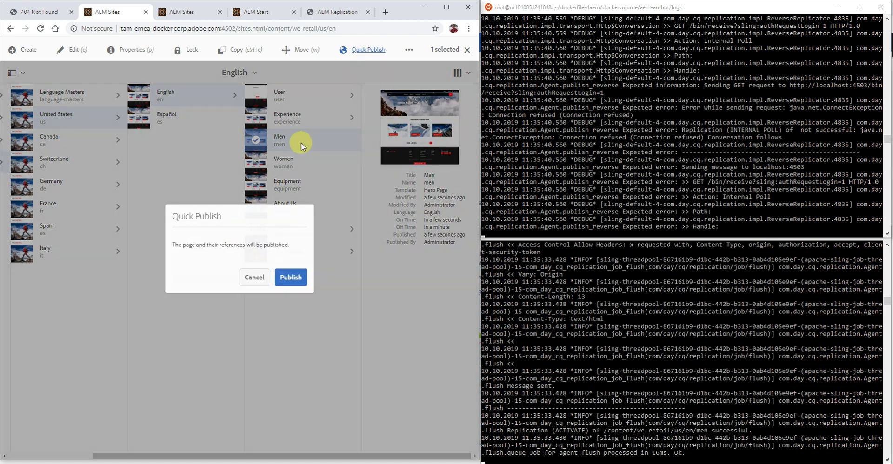
{"action": "left_click", "coordinate": [291, 277]}
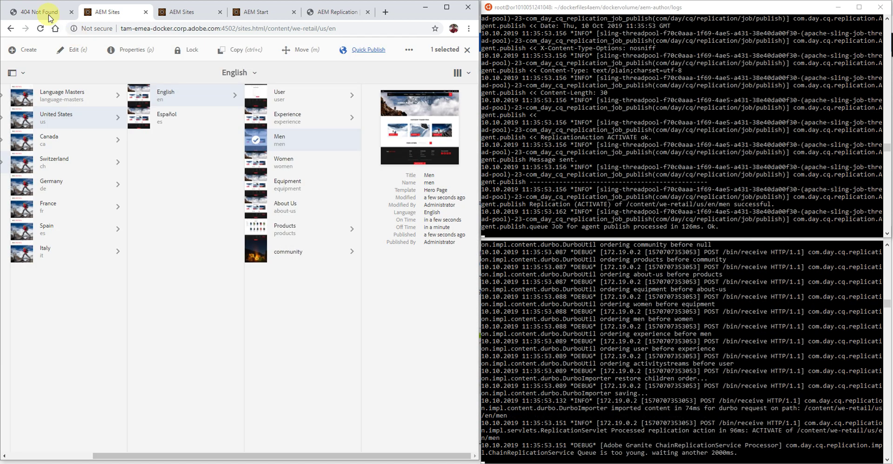
{"action": "left_click", "coordinate": [47, 16]}
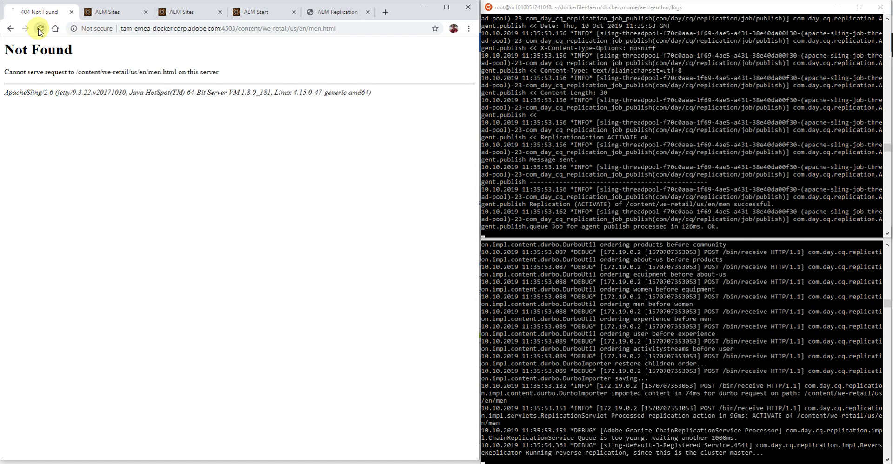
{"action": "left_click", "coordinate": [41, 30]}
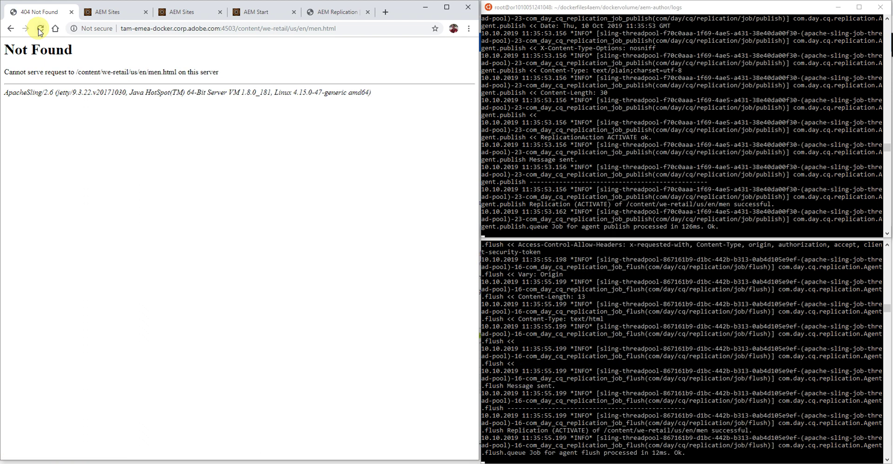
{"action": "left_click", "coordinate": [41, 29]}
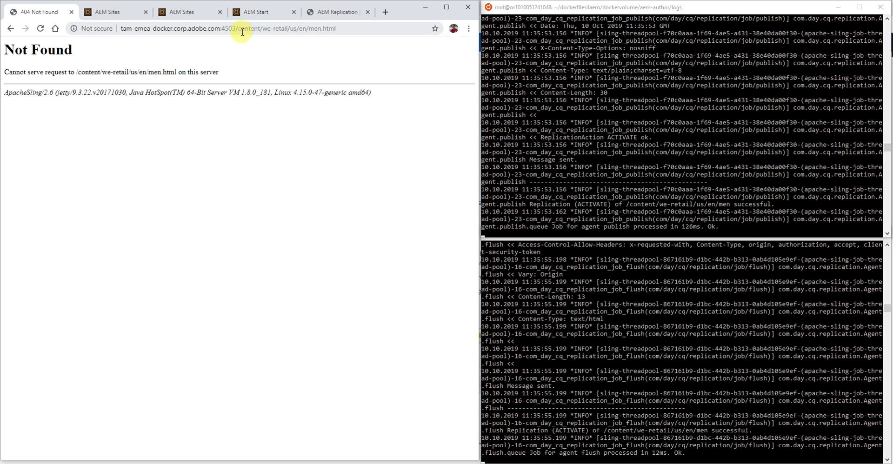
Step: Load the publish site's home page by trimming the page path from the URL
{"action": "left_click_drag", "start_coordinate": [242, 32], "coordinate": [610, 57]}
{"action": "key", "text": "BackSpace"}
{"action": "key", "text": "Return"}
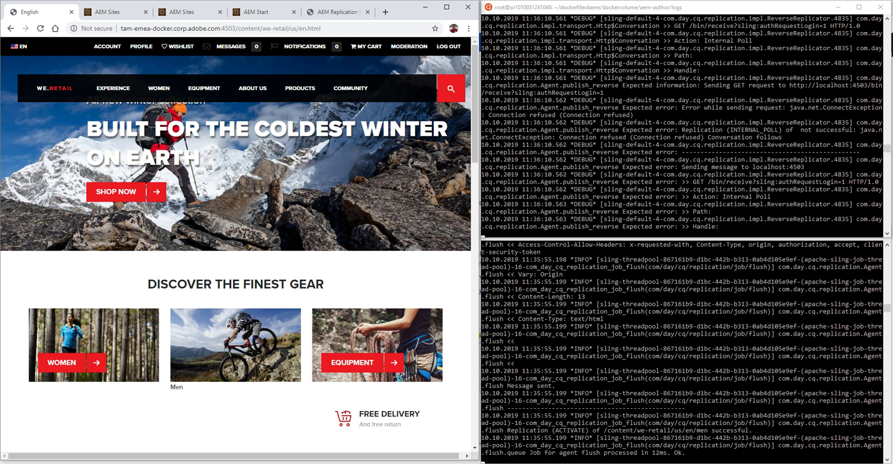
Step: Check the system time against the publish log, then reload the home page until Men appears
{"action": "key", "text": "alt+Tab"}
{"action": "left_click", "coordinate": [841, 462]}
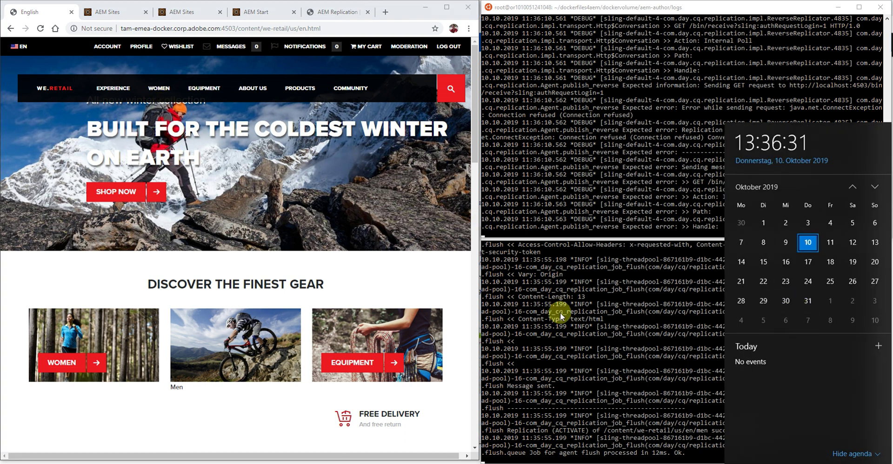
{"action": "left_click", "coordinate": [565, 325]}
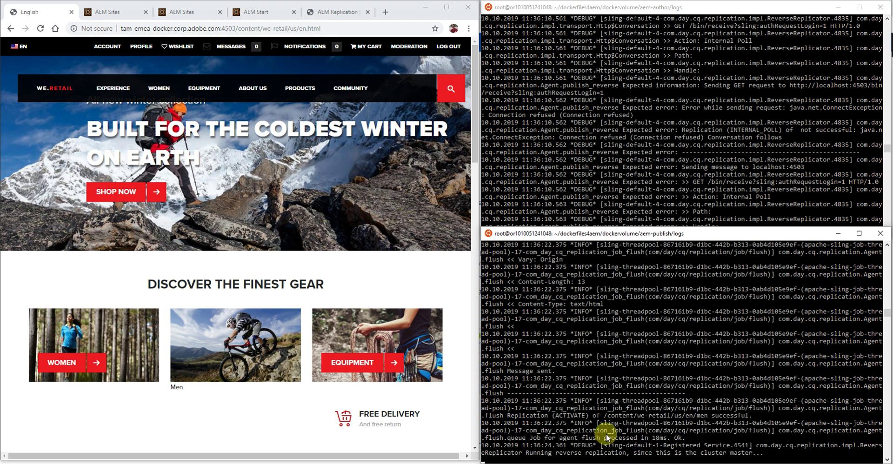
{"action": "left_click", "coordinate": [41, 28]}
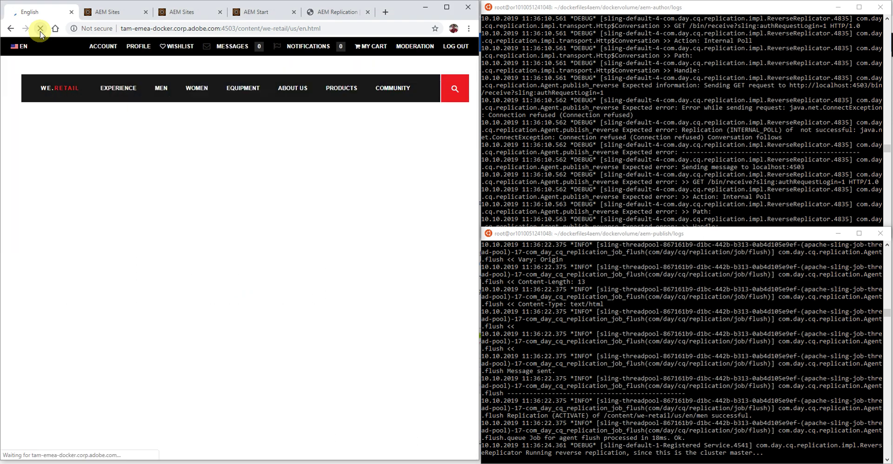